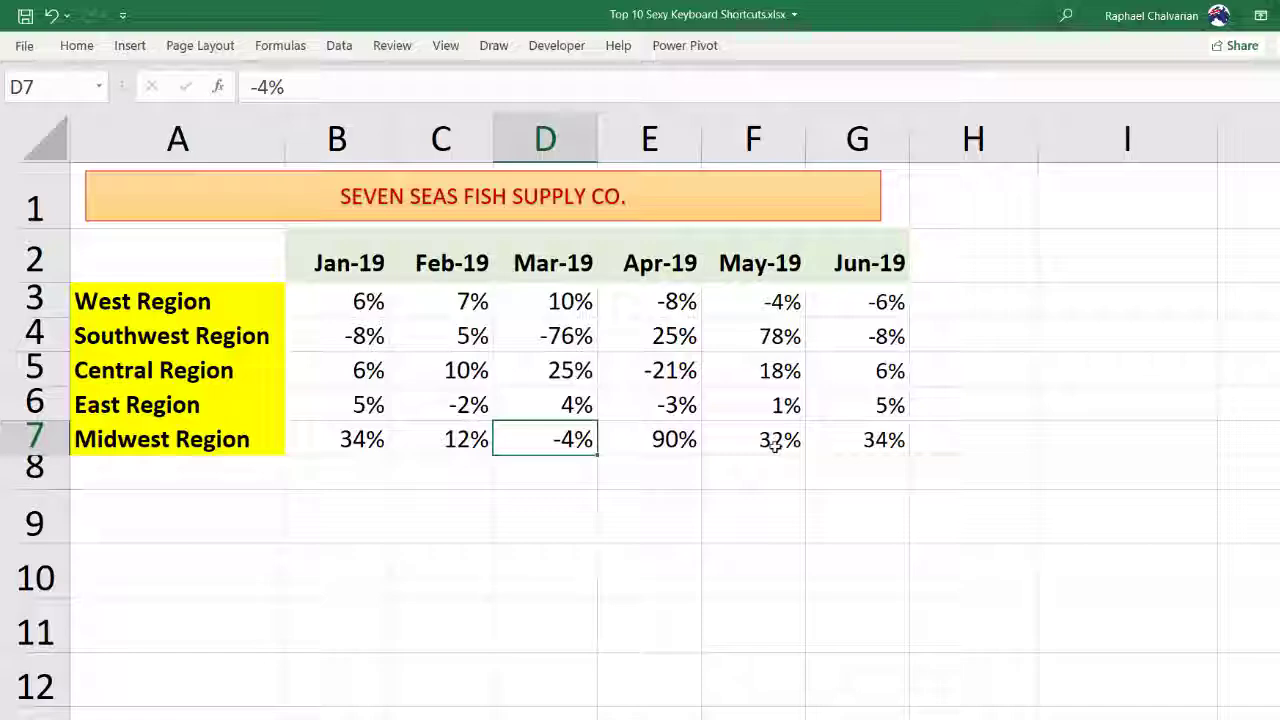
# Move the Jan-19 column between Mar-19 and Apr-19, and move the Feb-19 column between Jan-19 and Apr-19, shifting the other months over
pyautogui.moveTo(349, 259); pyautogui.dragTo(364, 438)
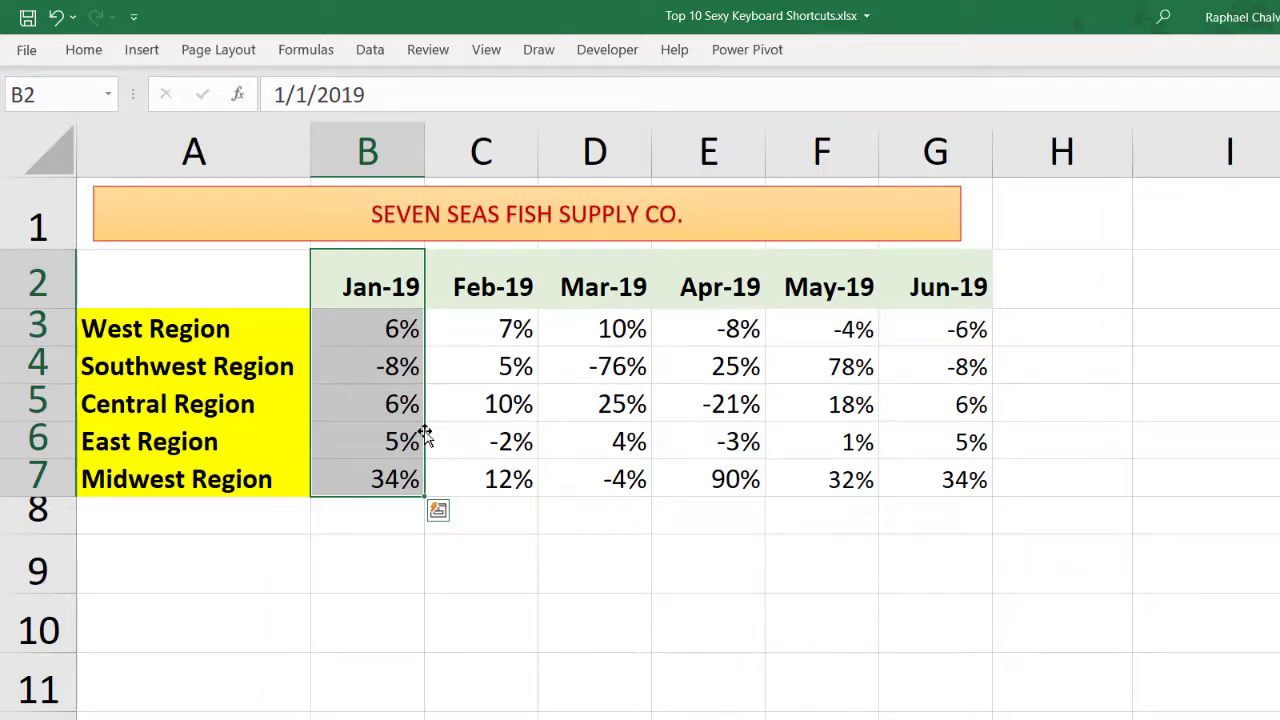
pyautogui.moveTo(425, 433)
pyautogui.mouseDown()
pyautogui.moveTo(646, 425)
pyautogui.moveTo(652, 455)
pyautogui.mouseUp()
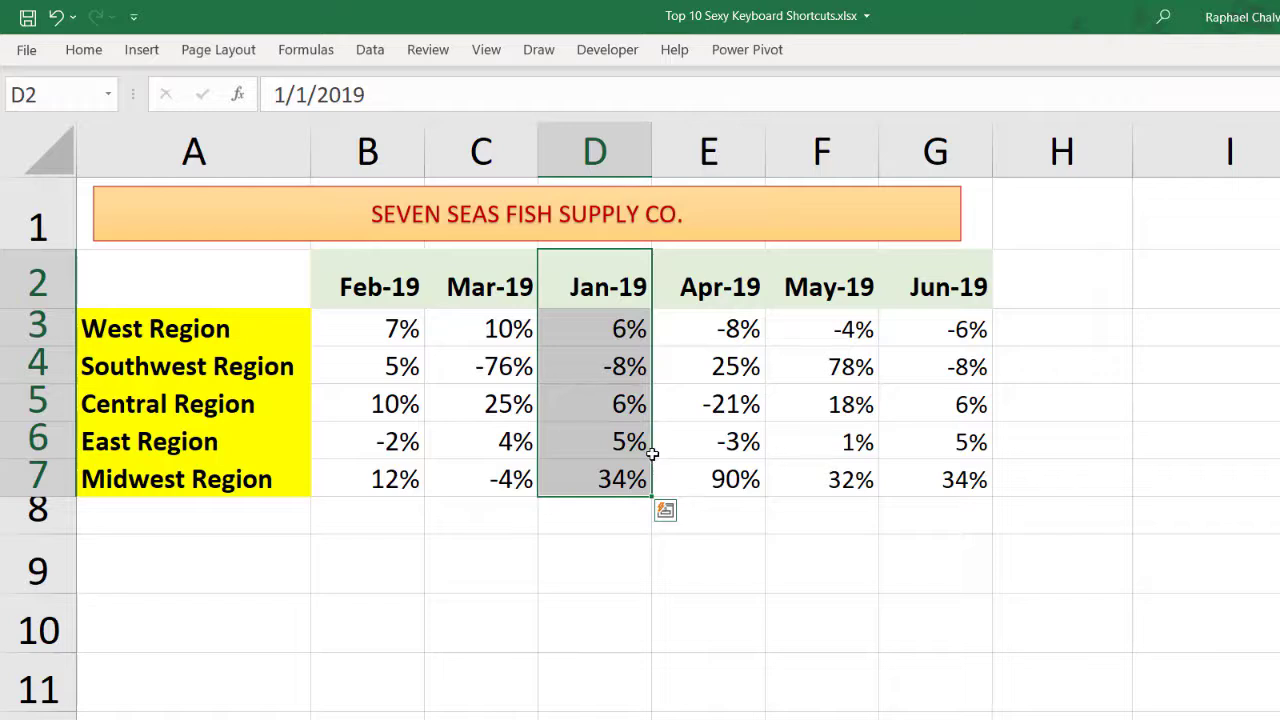
pyautogui.moveTo(390, 285); pyautogui.dragTo(400, 480)
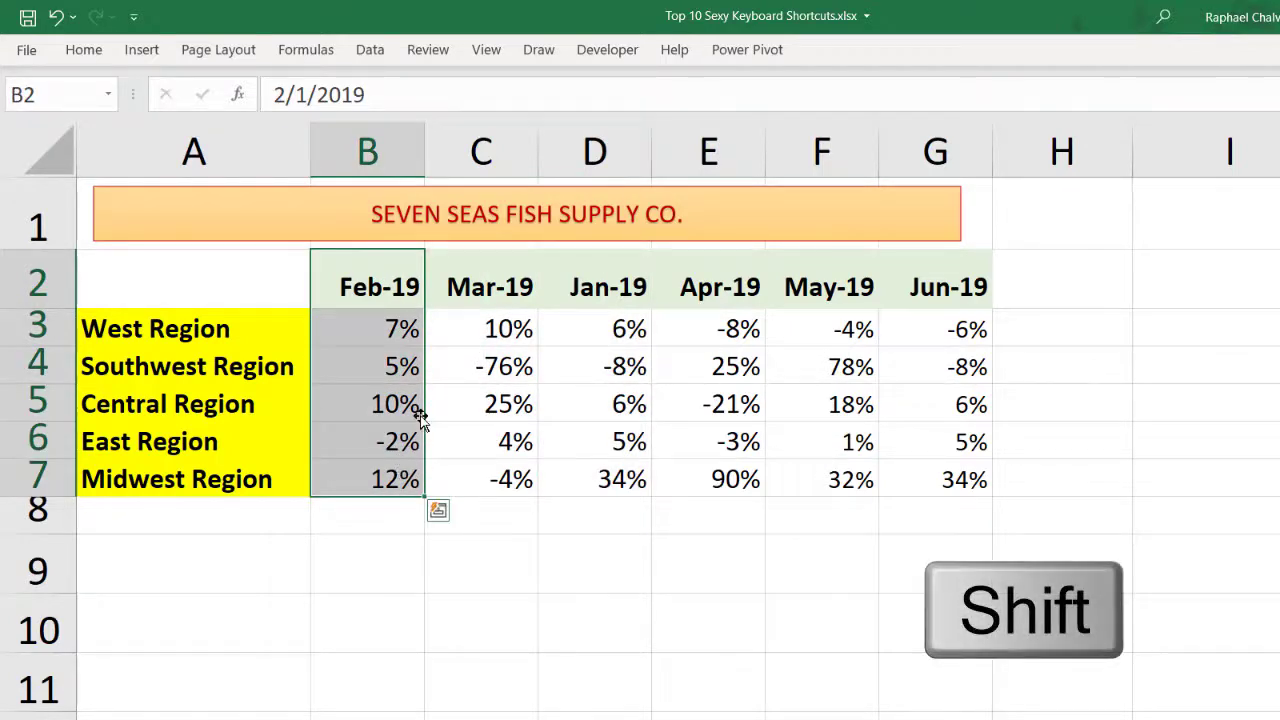
pyautogui.moveTo(420, 418); pyautogui.dragTo(648, 414)
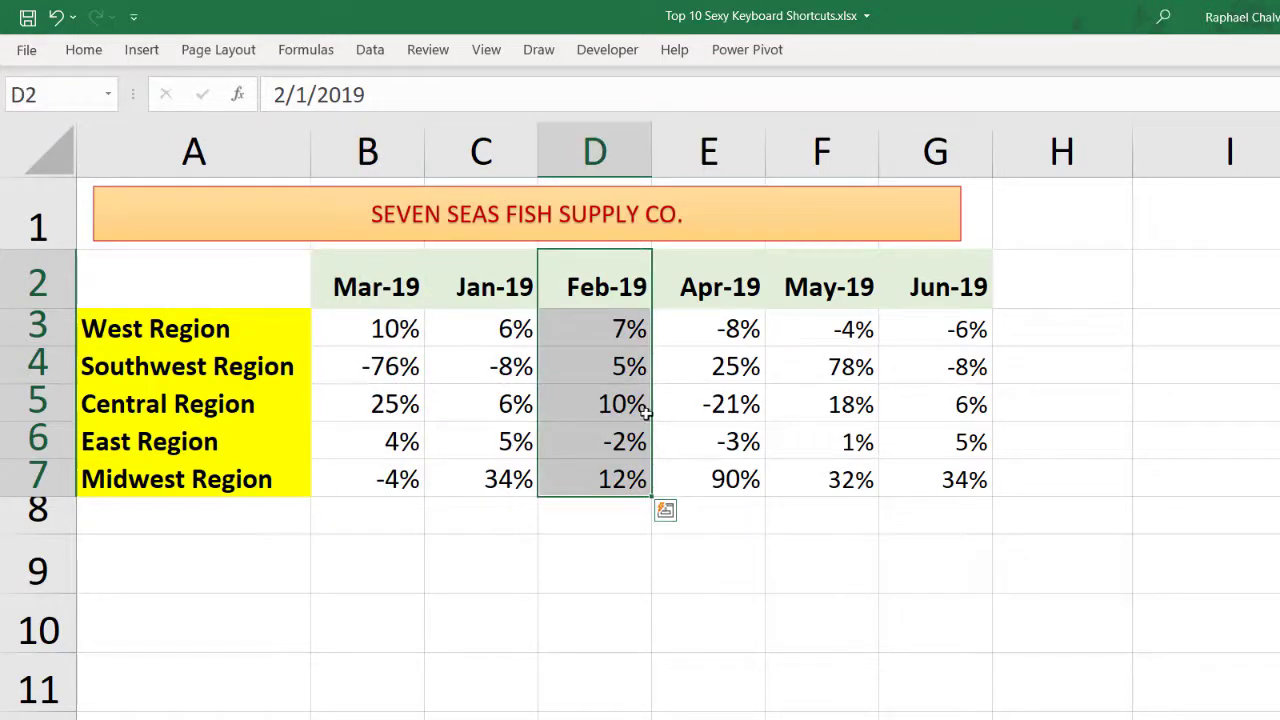
# Move the Central Region row between East Region and Midwest Region, and insert a copy of the Mar-19 column after Jun-19
pyautogui.moveTo(234, 403); pyautogui.dragTo(990, 416)
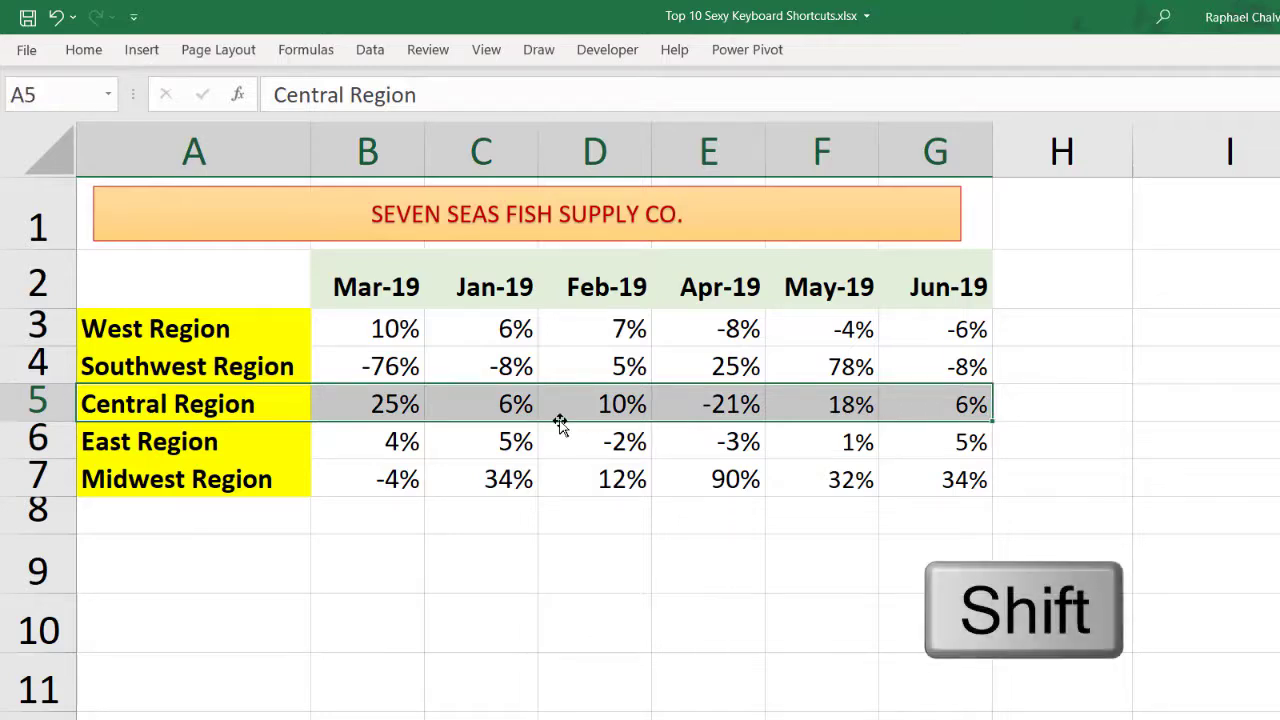
pyautogui.moveTo(561, 422)
pyautogui.mouseDown()
pyautogui.moveTo(566, 508)
pyautogui.moveTo(567, 458)
pyautogui.mouseUp()
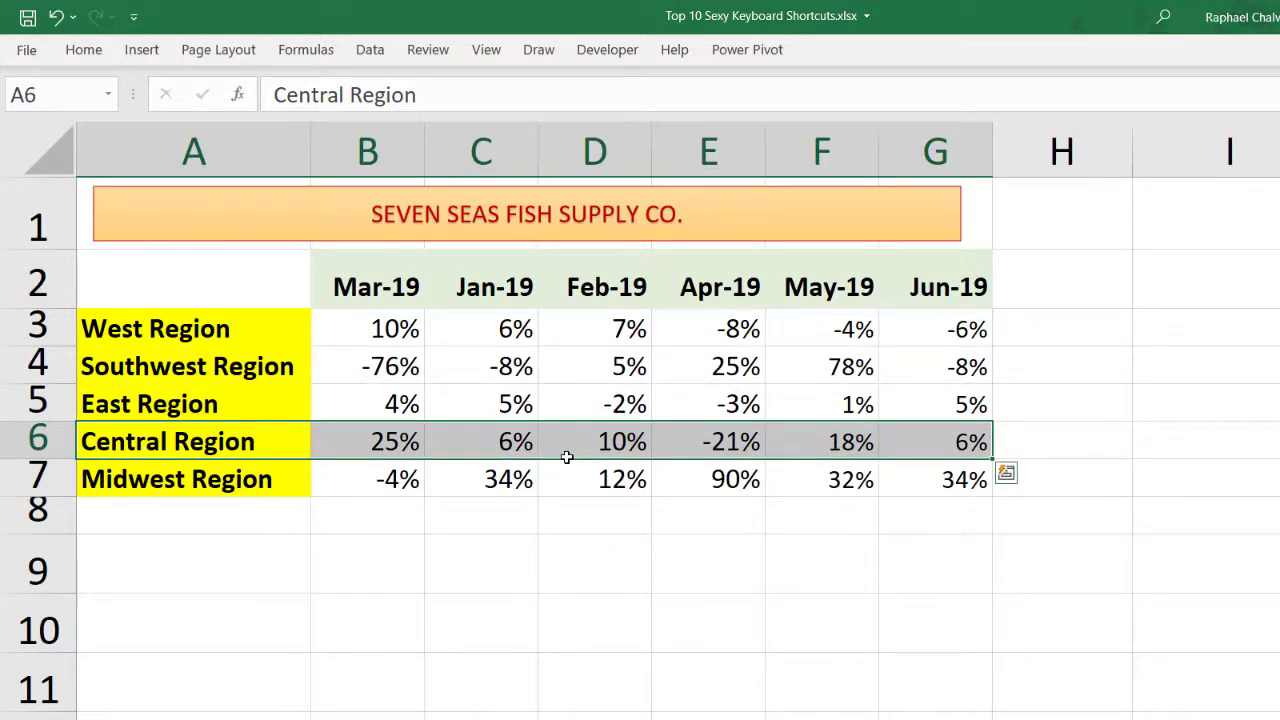
pyautogui.moveTo(360, 283); pyautogui.dragTo(380, 478)
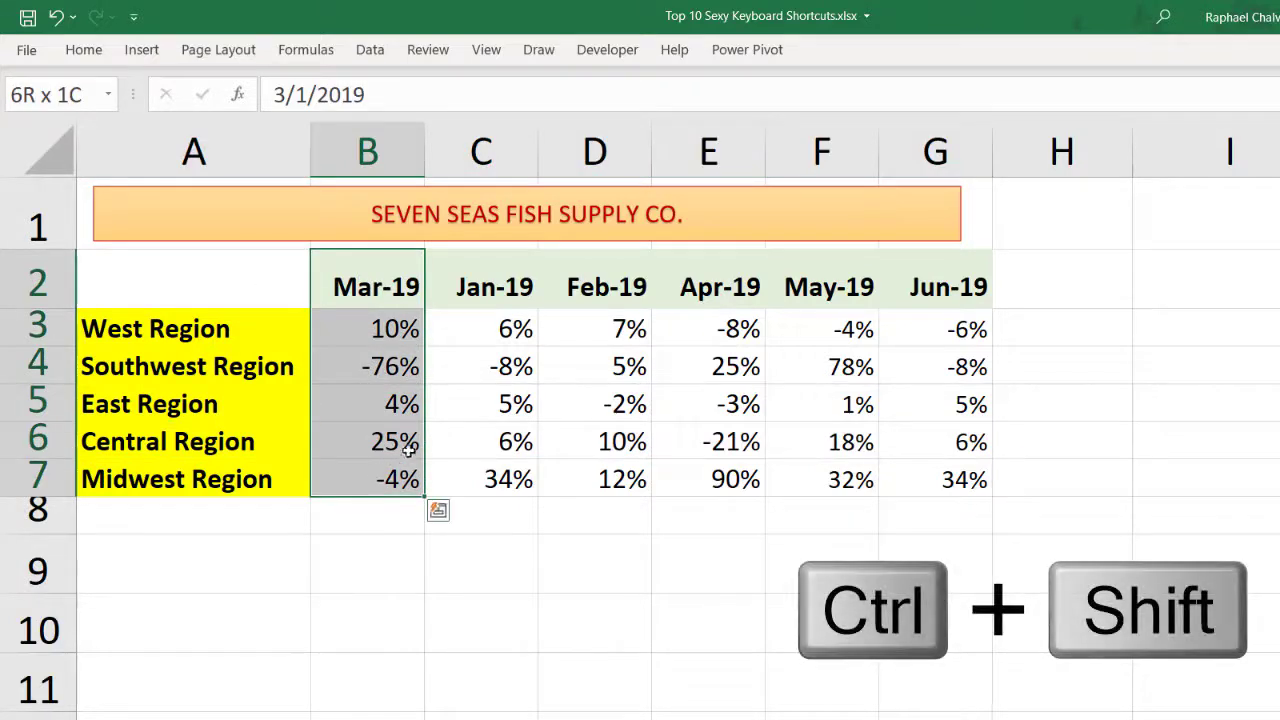
pyautogui.moveTo(430, 444); pyautogui.dragTo(1015, 435)
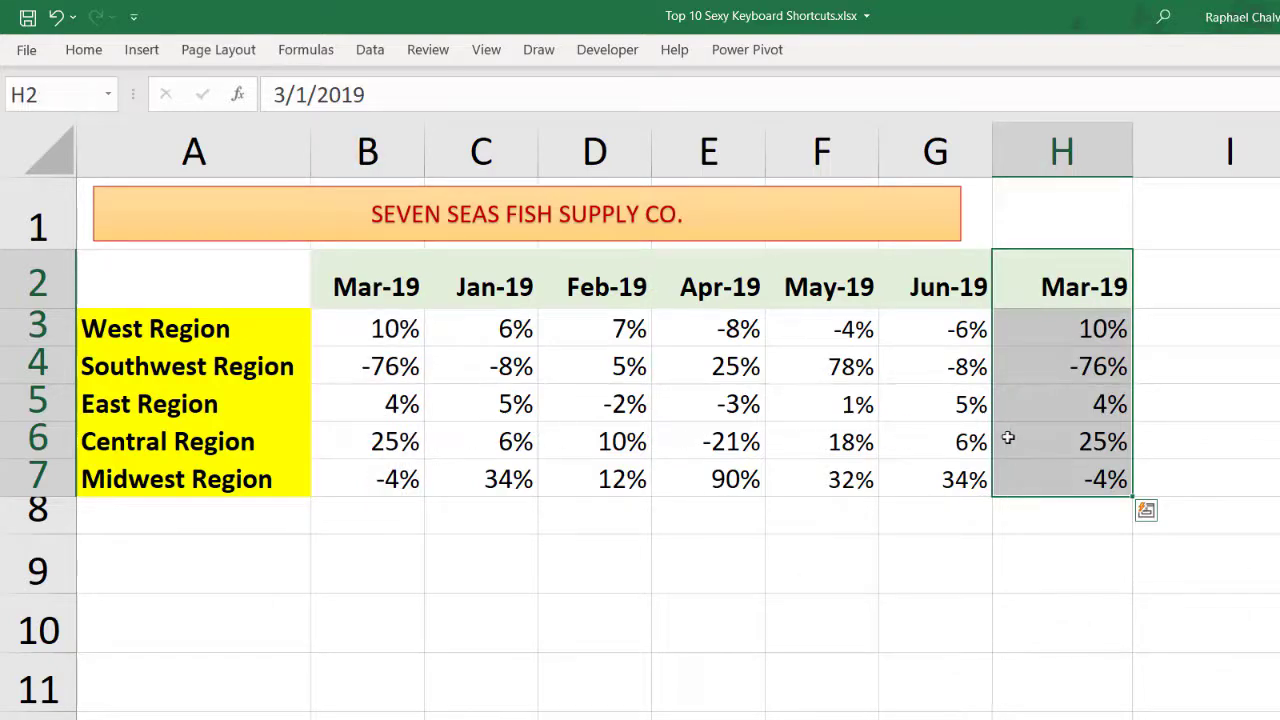
pyautogui.click(1010, 437)
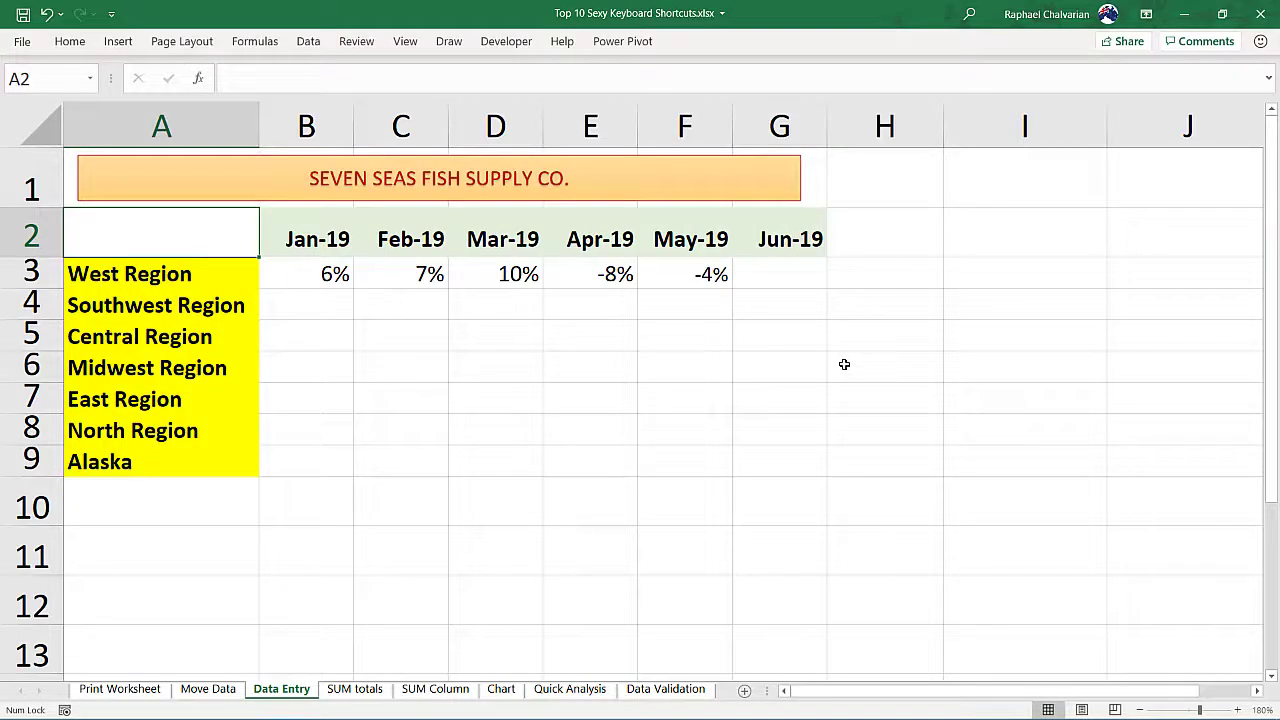
# Fill the Southwest Region values for Jan-19 through May-19 down from the West Region row on the Data Entry sheet
pyautogui.click(316, 308)
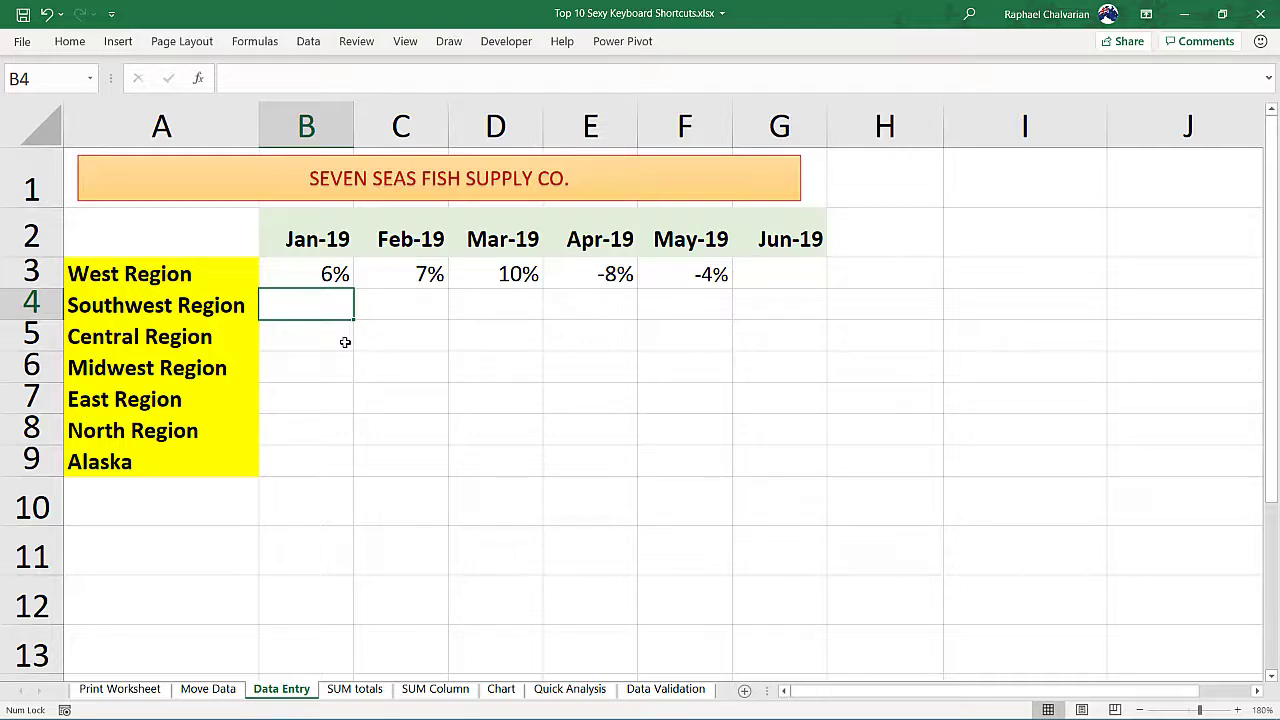
pyautogui.hotkey('ctrl', 'd')
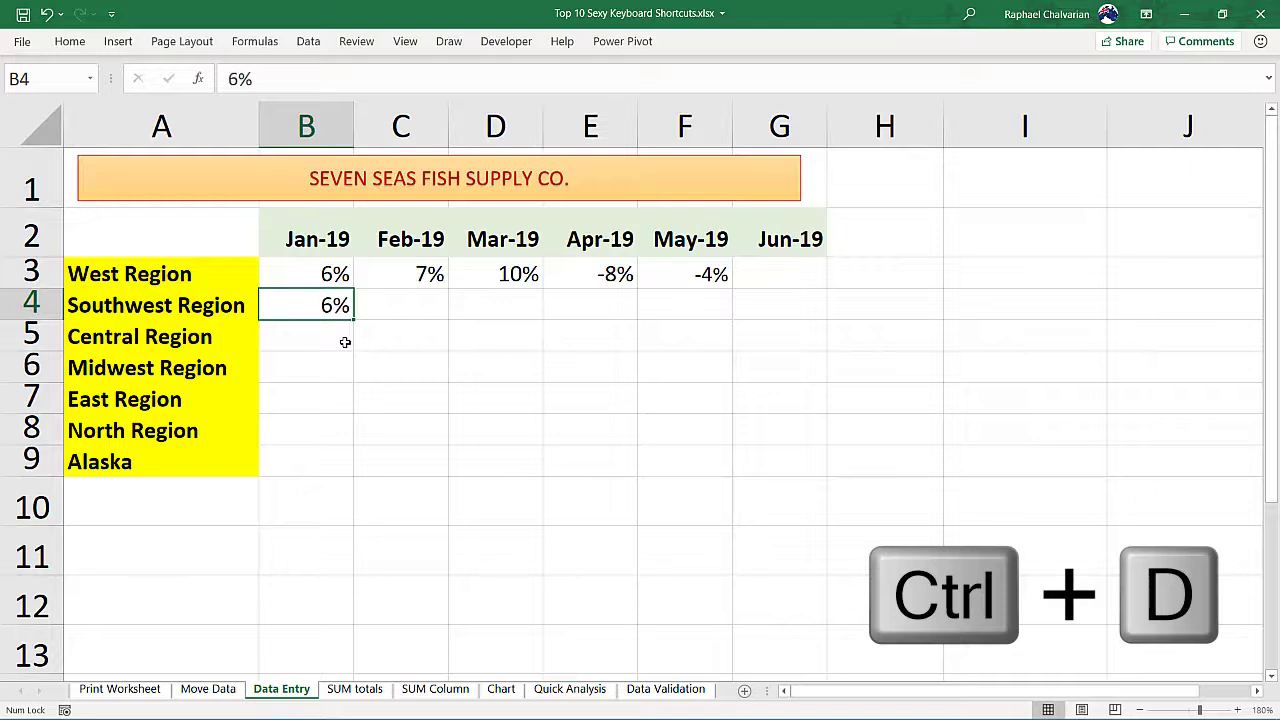
pyautogui.click(409, 306)
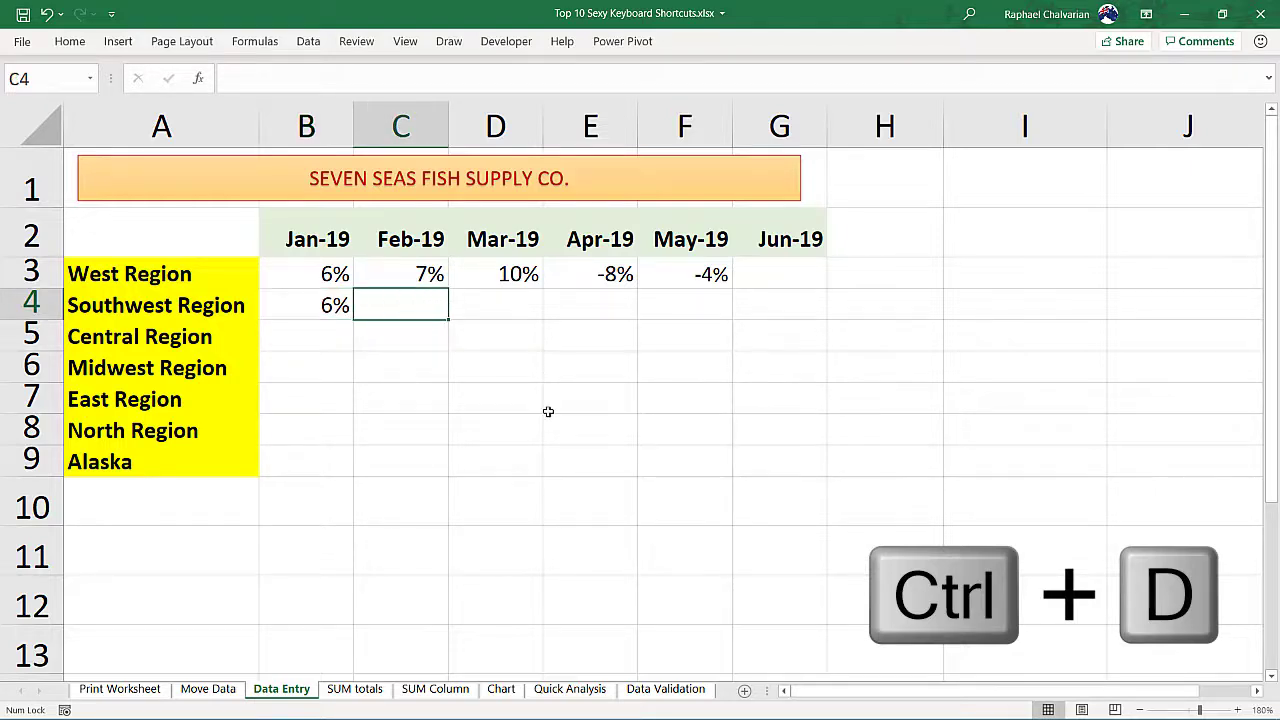
pyautogui.hotkey('ctrl', 'd')
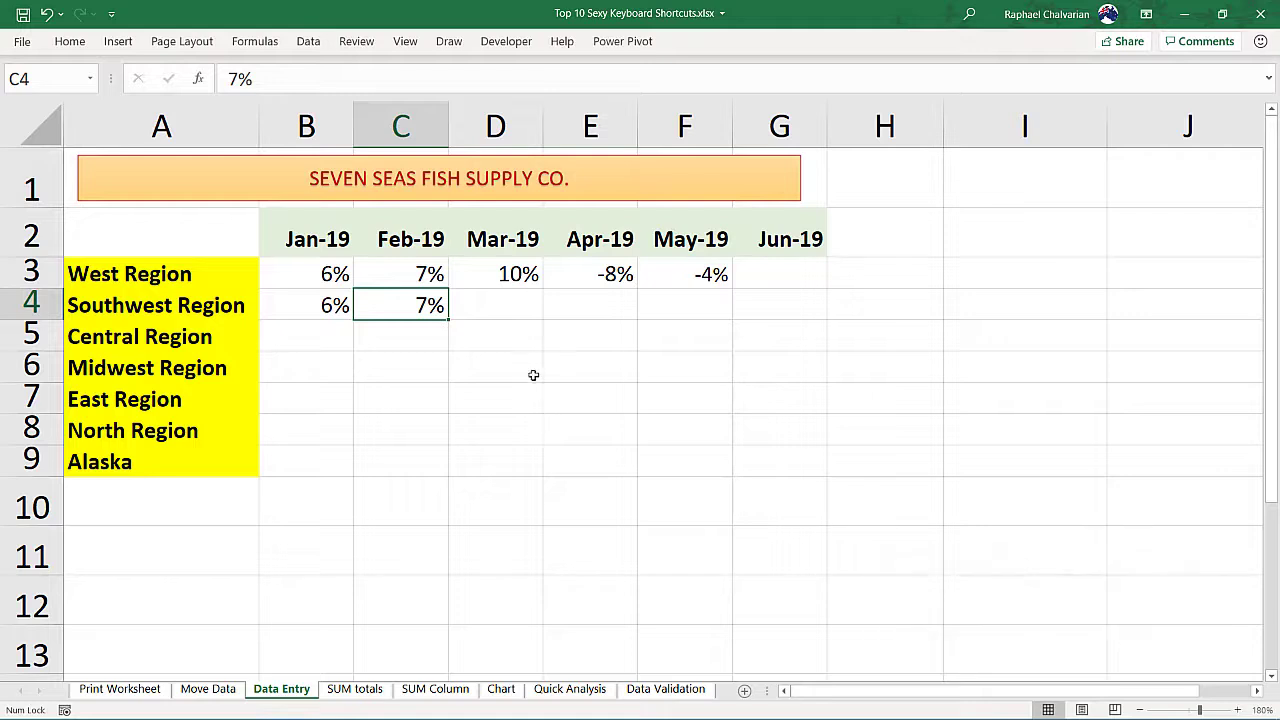
pyautogui.press('Tab')
pyautogui.hotkey('ctrl', 'd')
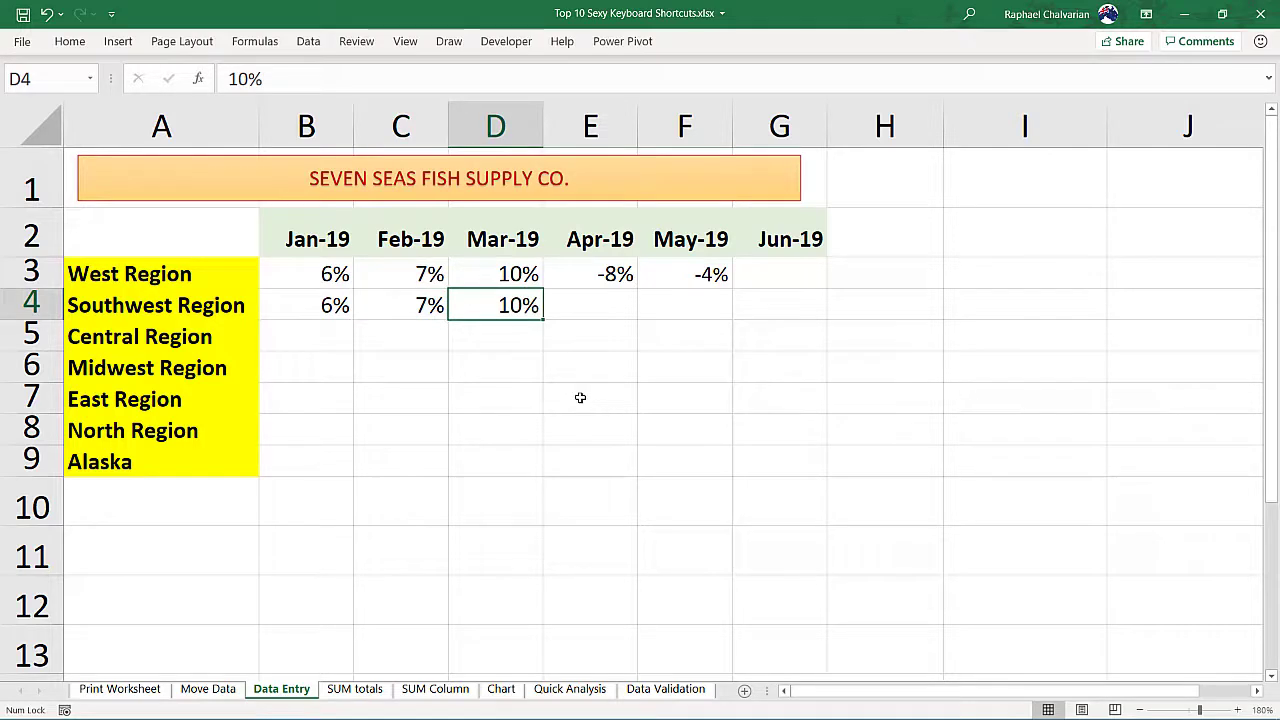
pyautogui.moveTo(586, 308); pyautogui.dragTo(679, 311)
pyautogui.hotkey('ctrl', 'd')
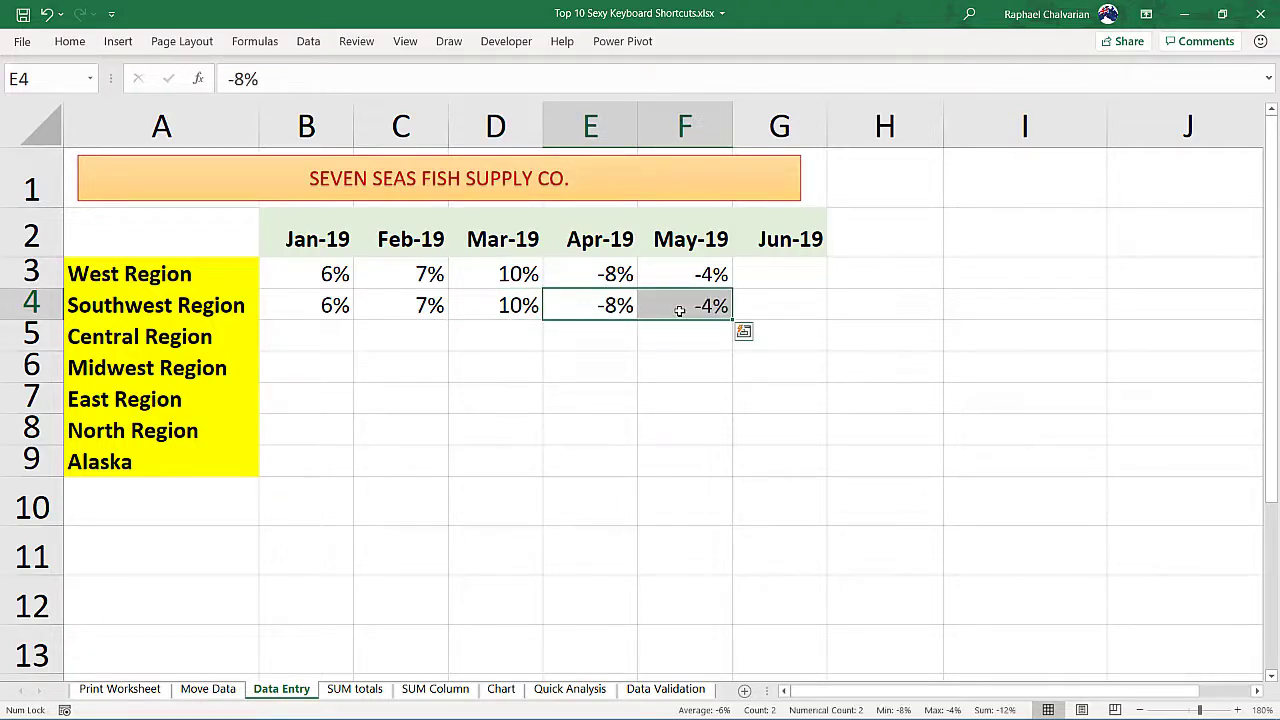
# Fill the Jan-19 to May-19 values down from Southwest Region through Central Region and all remaining regions to Alaska
pyautogui.moveTo(314, 334); pyautogui.dragTo(675, 343)
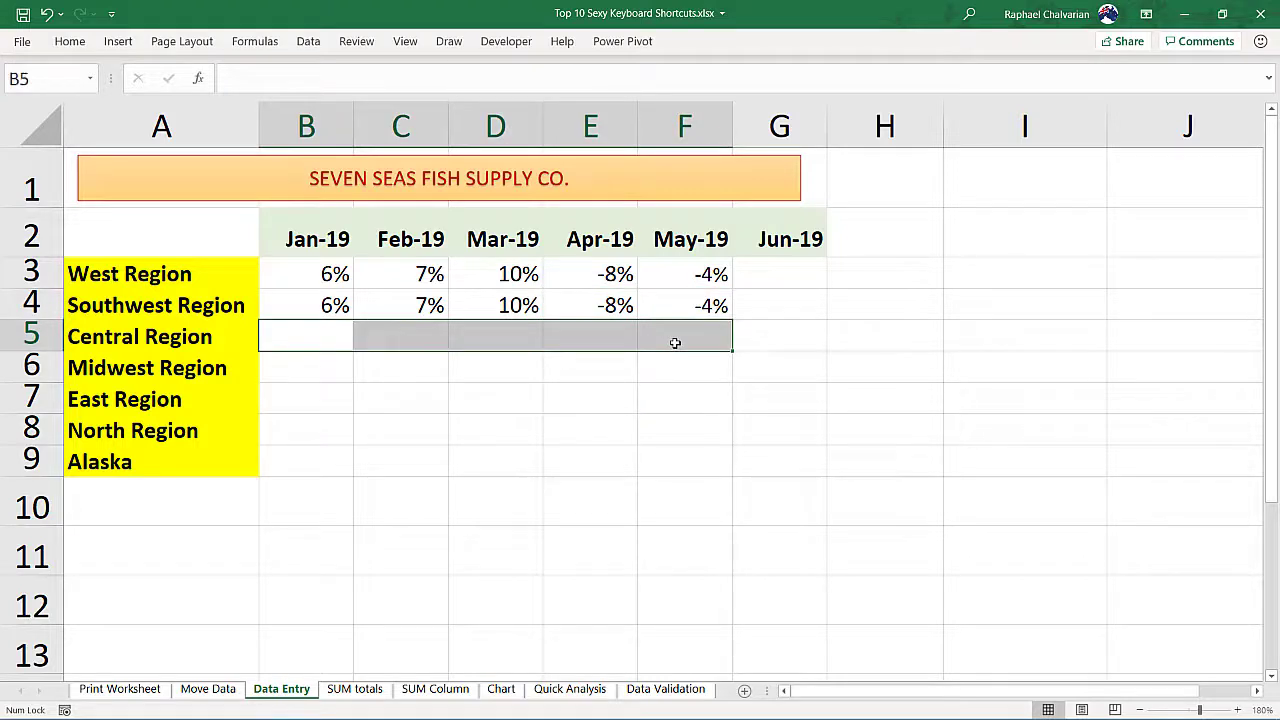
pyautogui.hotkey('ctrl', 'd')
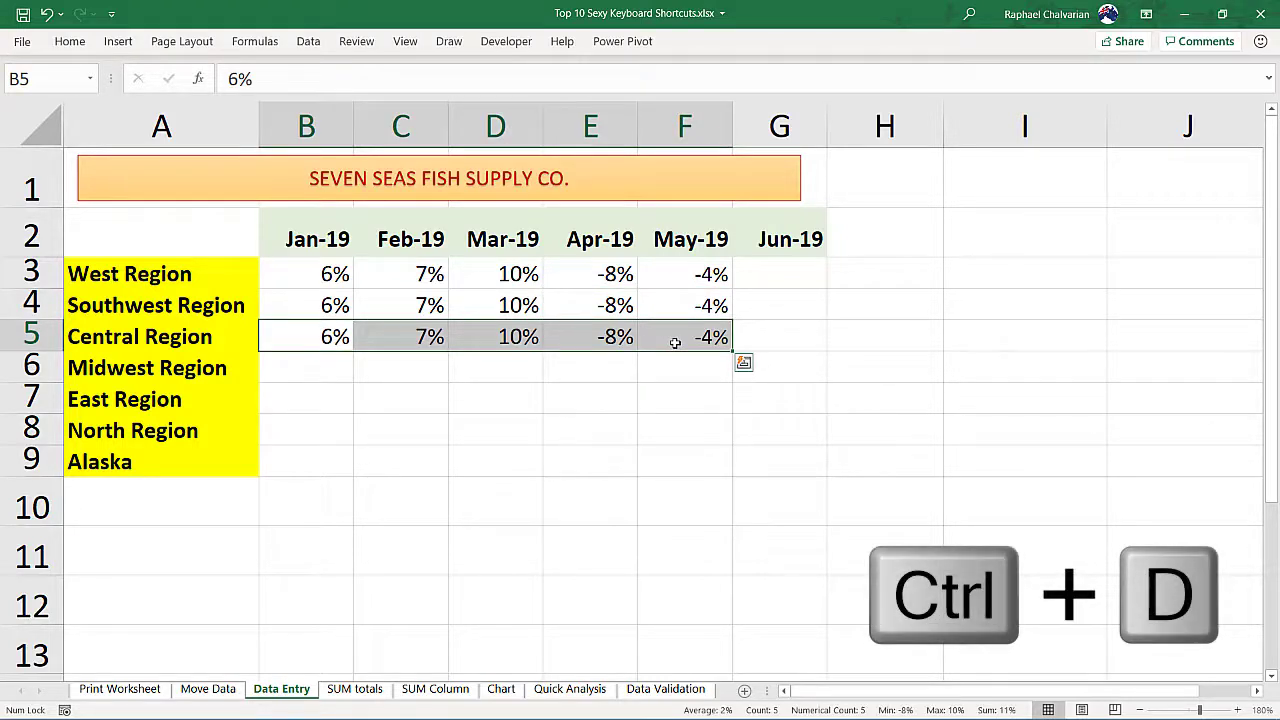
pyautogui.click(336, 373)
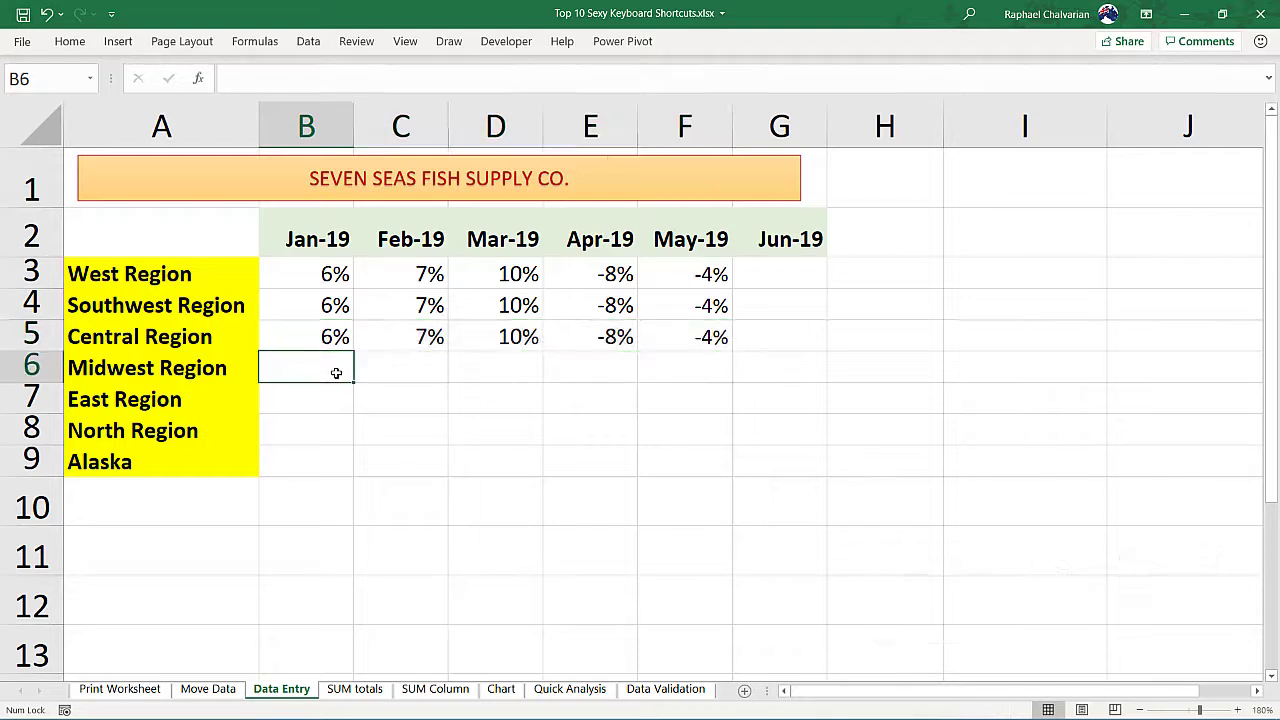
pyautogui.moveTo(335, 340); pyautogui.dragTo(711, 459)
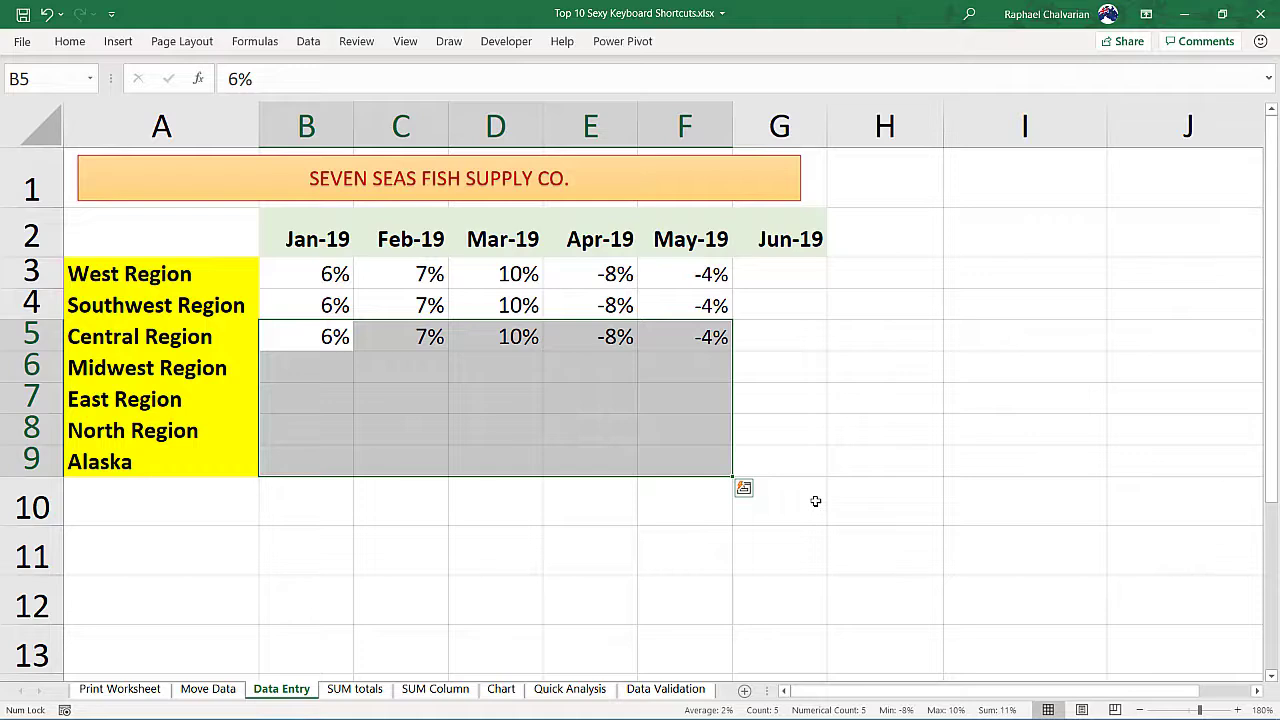
pyautogui.hotkey('ctrl', 'd')
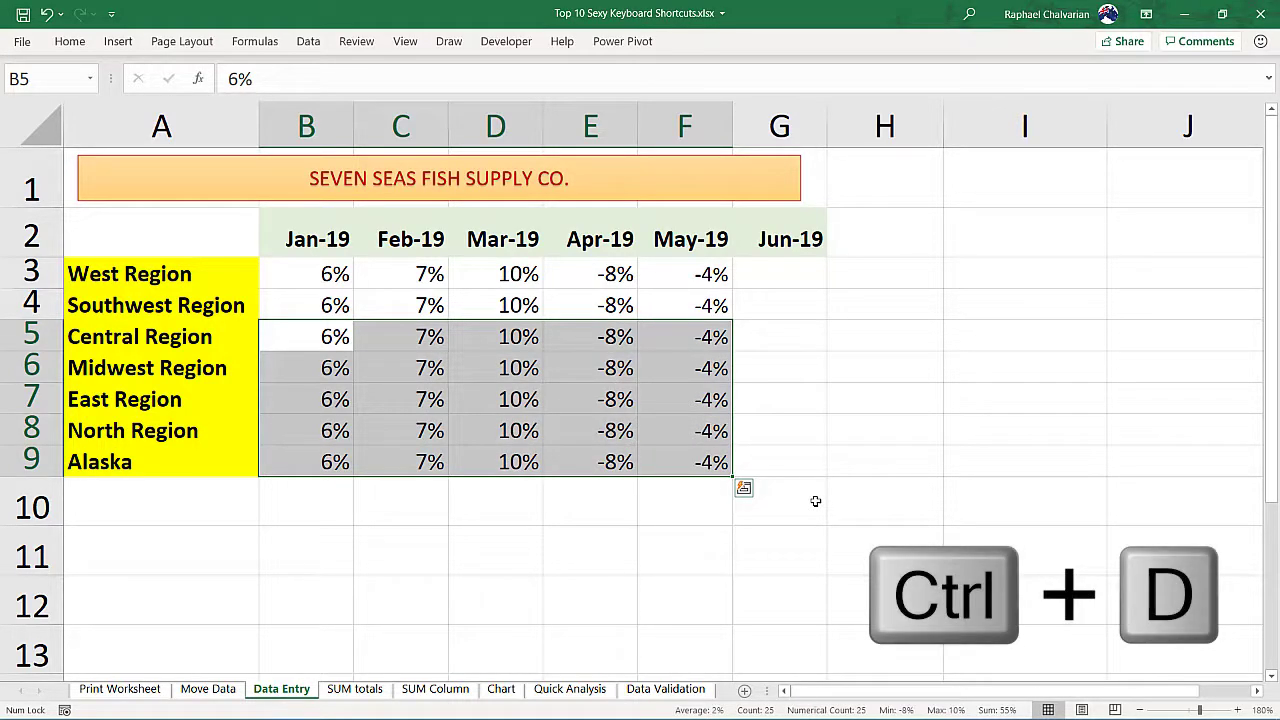
# Fill the Jun-19 column for all regions, G3:G9, rightward from the May-19 values
pyautogui.click(780, 277)
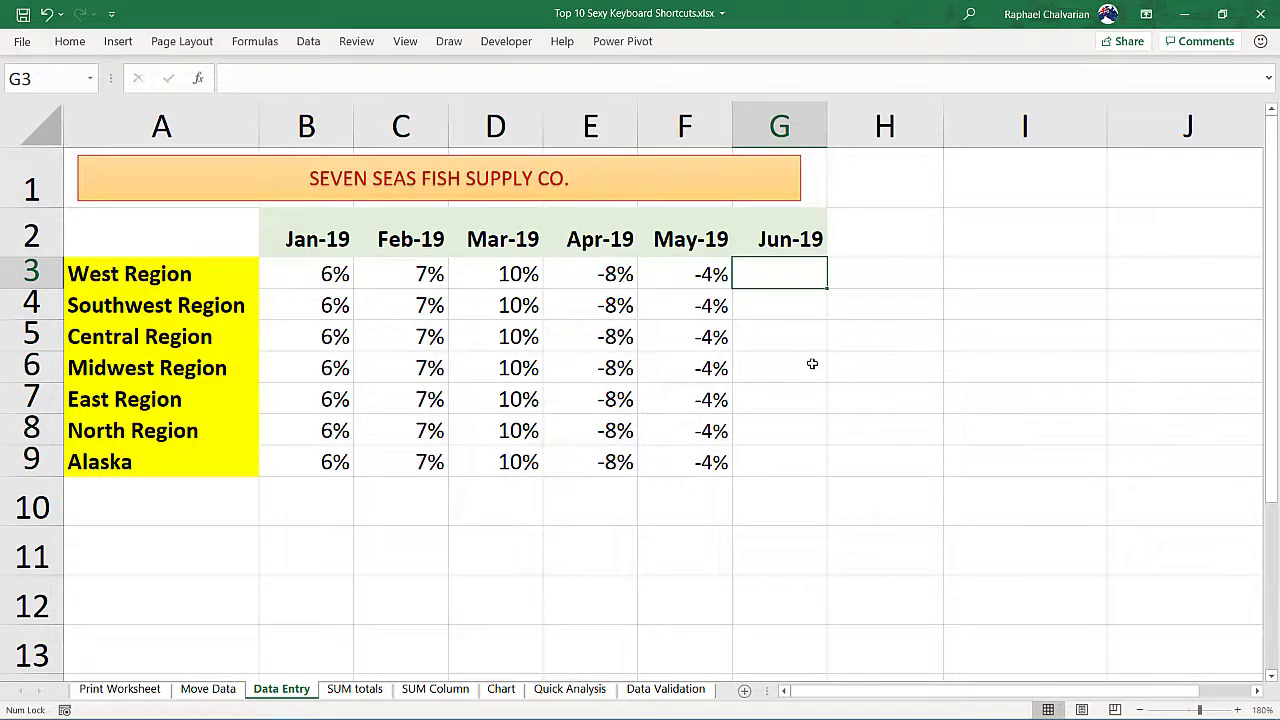
pyautogui.hotkey('ctrl', 'r')
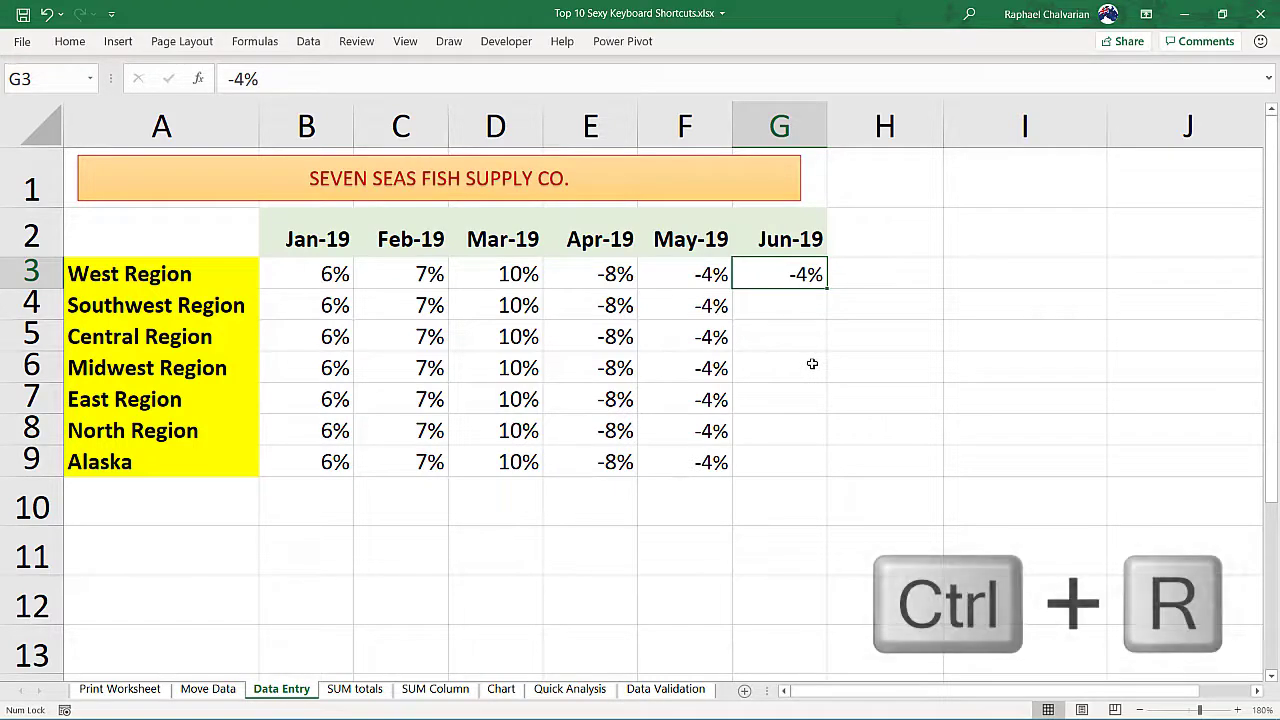
pyautogui.moveTo(789, 315); pyautogui.dragTo(783, 463)
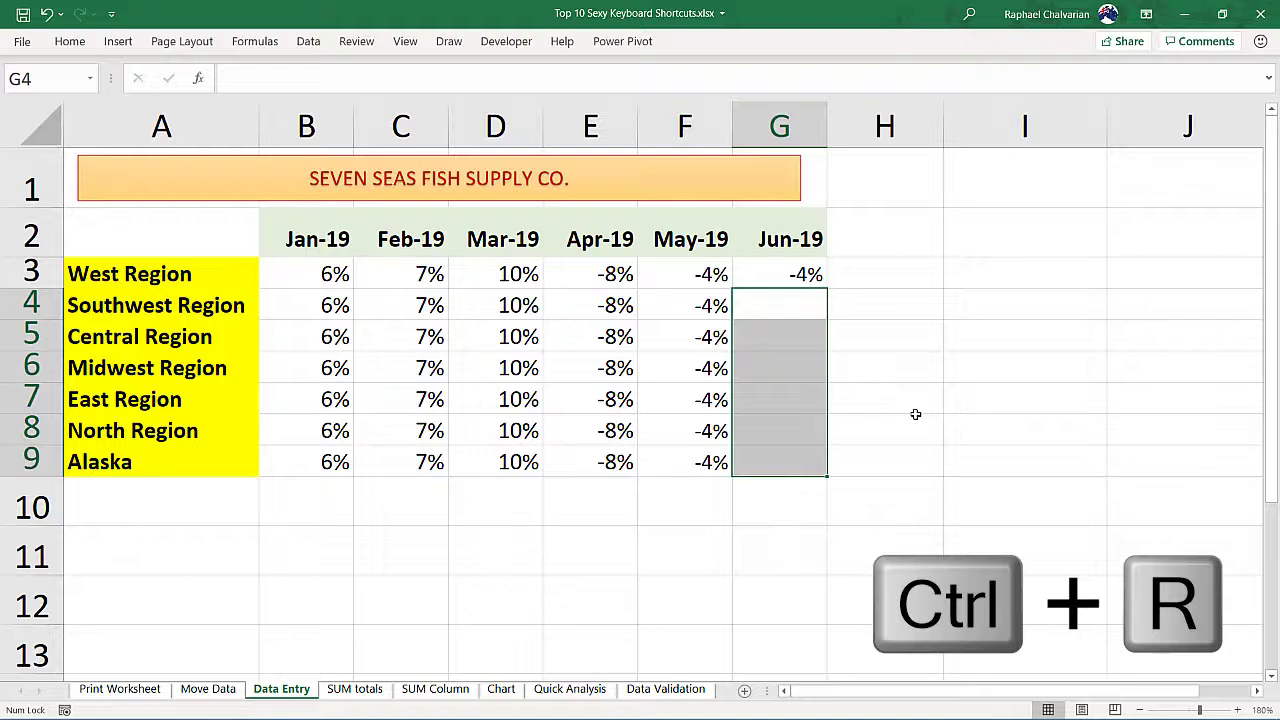
pyautogui.hotkey('ctrl', 'r')
pyautogui.click(885, 407)
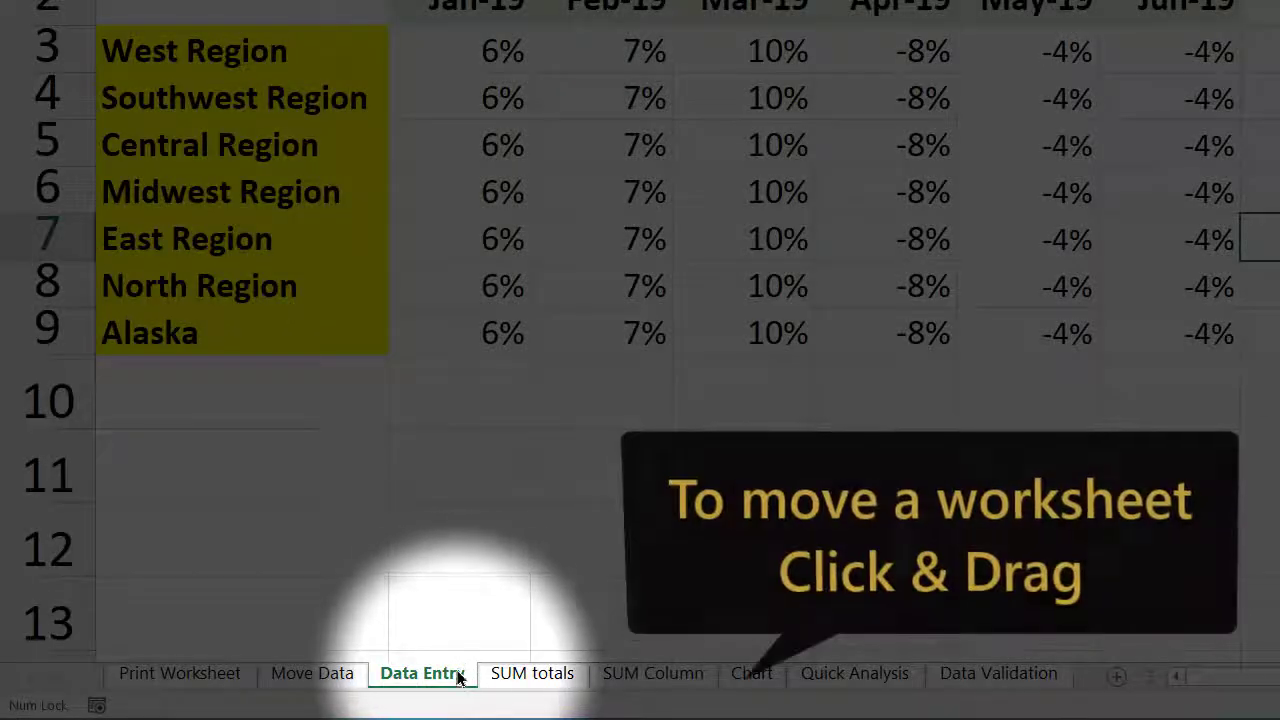
# Move the Data Entry sheet before Move Data, and place a copy of it between Move Data and SUM totals
pyautogui.moveTo(457, 676); pyautogui.dragTo(284, 627)
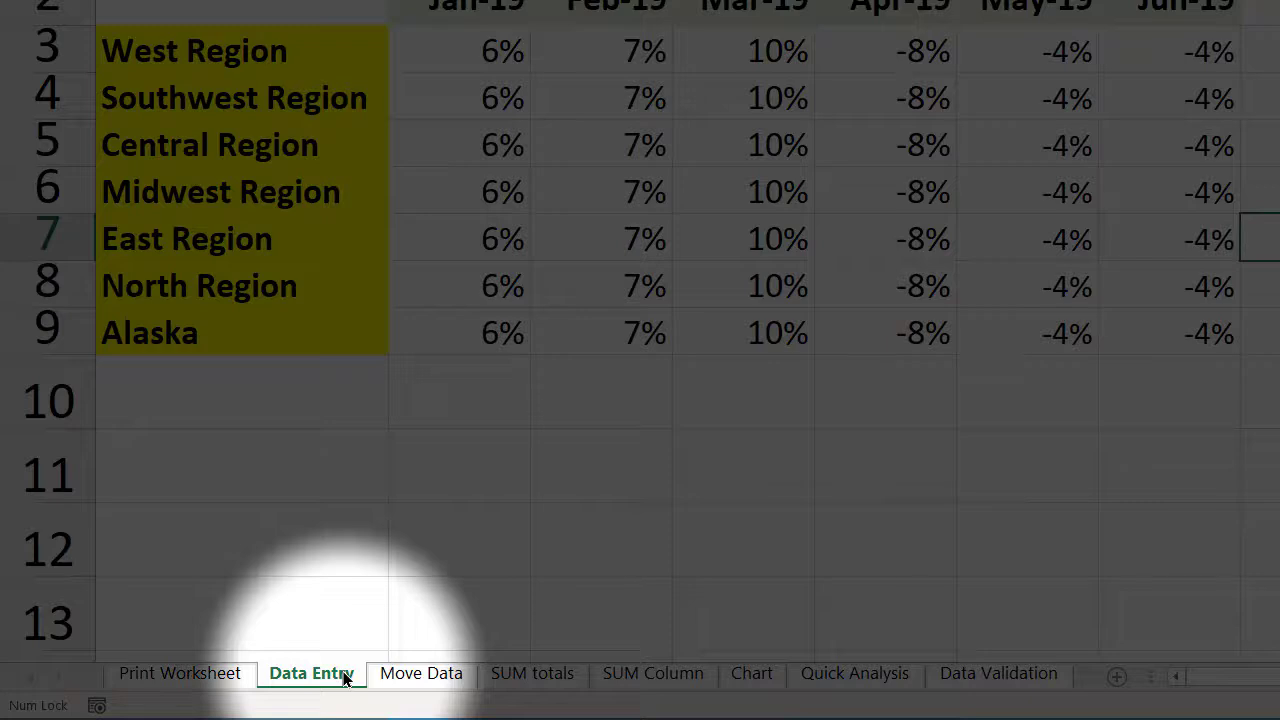
pyautogui.moveTo(345, 678); pyautogui.dragTo(485, 626)
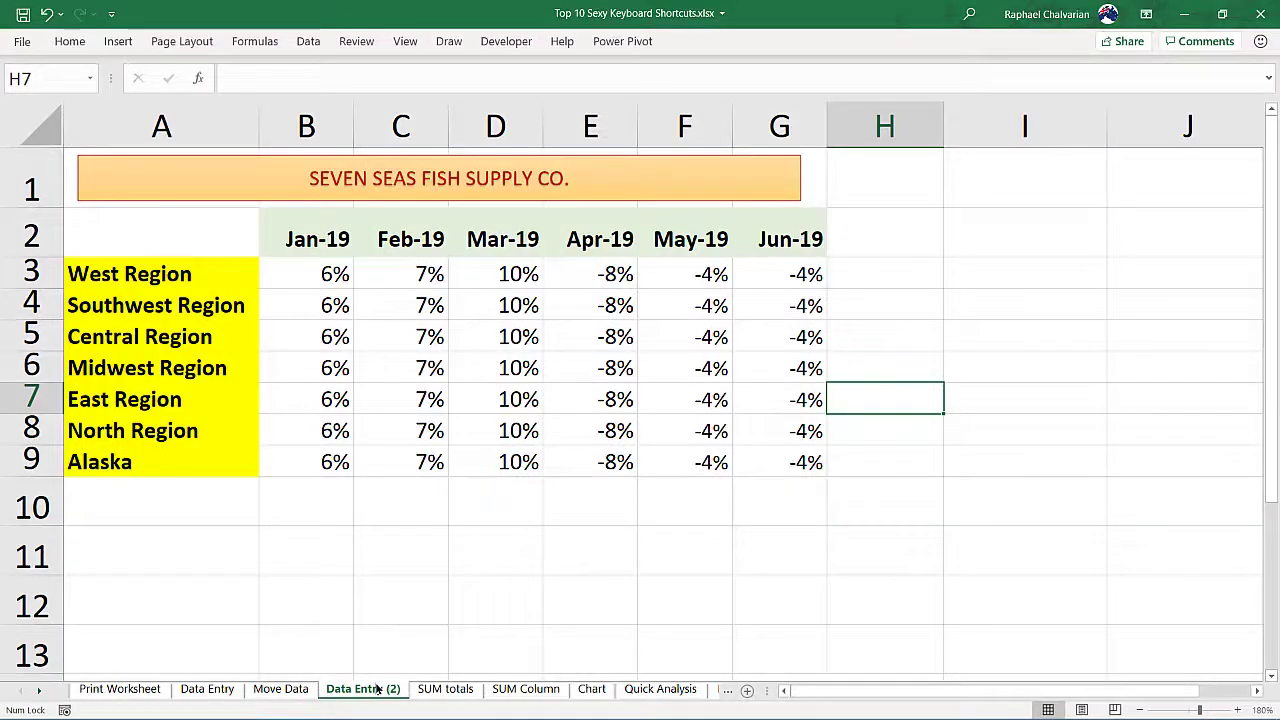
# Snap the workbook window to the left half of the desktop and create a new blank workbook beside it
pyautogui.press('Left')
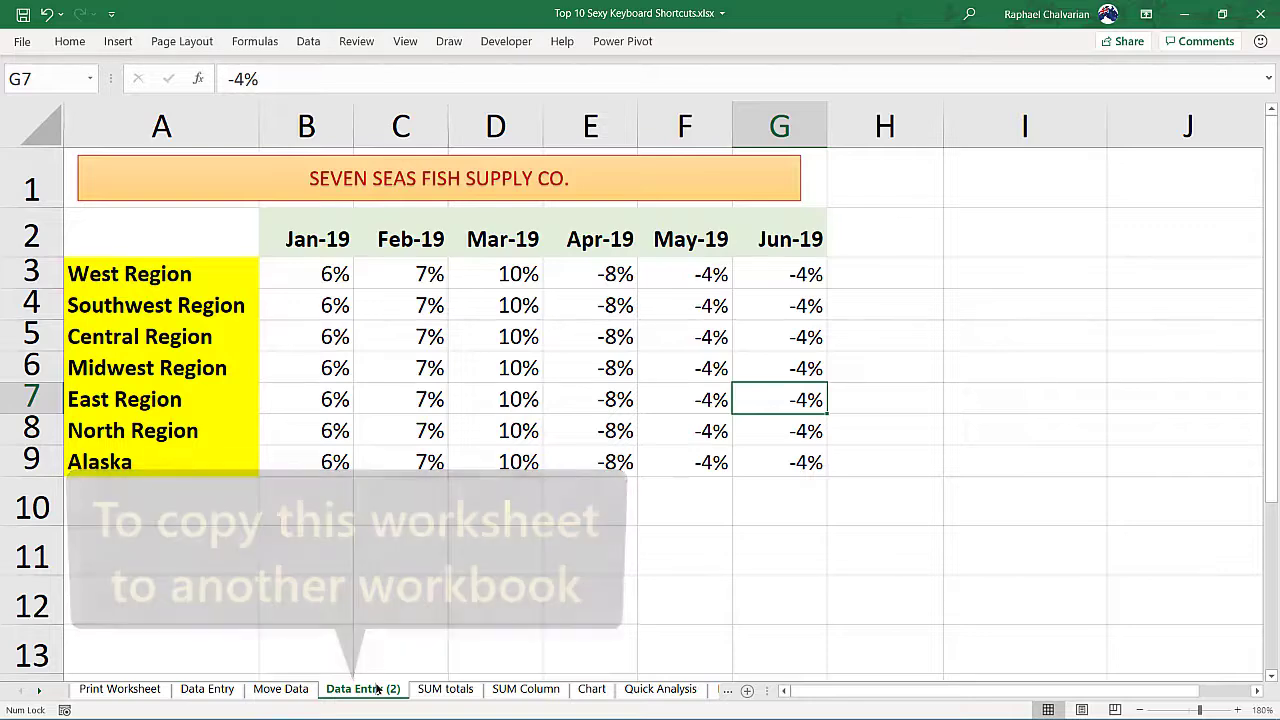
pyautogui.press('super+Left')
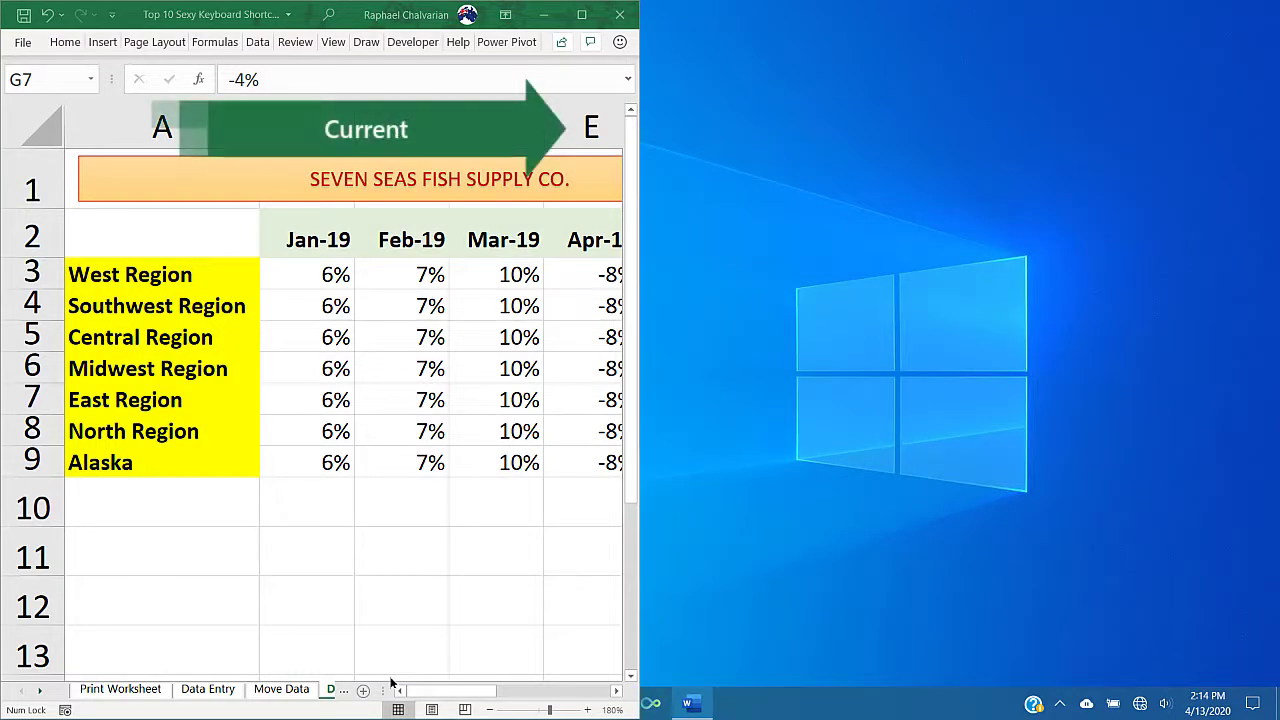
pyautogui.hotkey('ctrl', 'n')
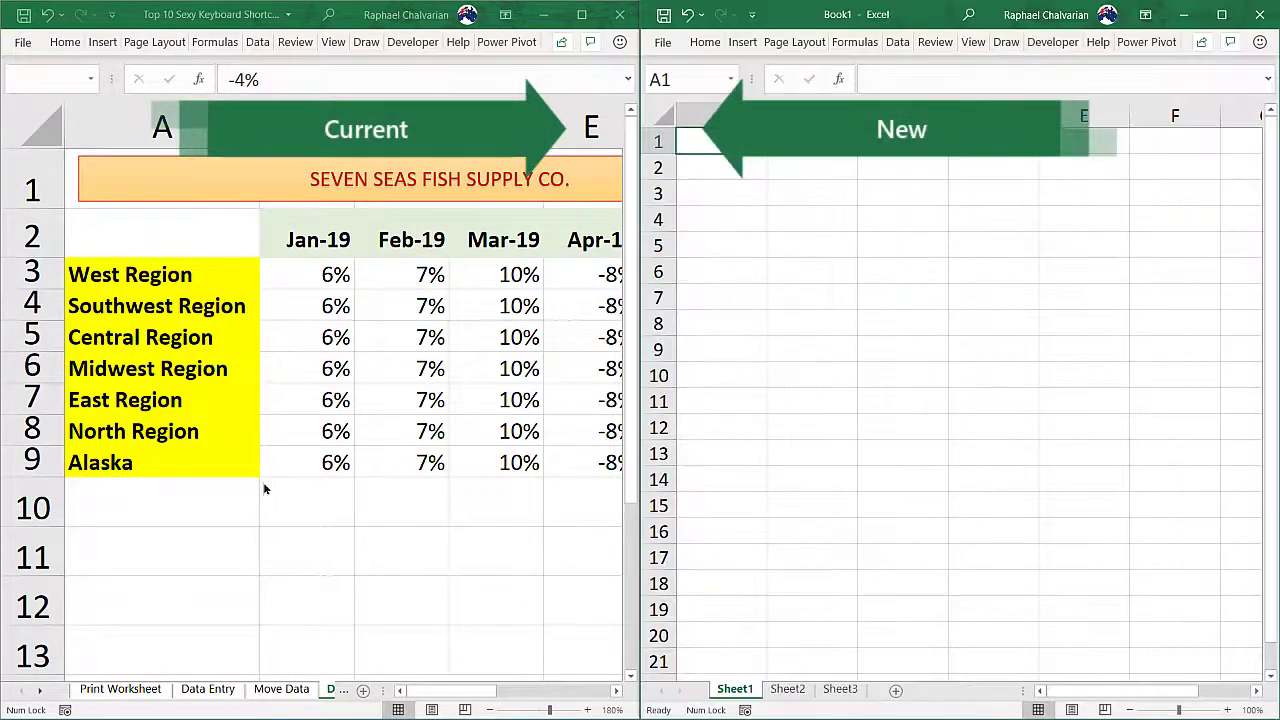
# Copy the Data Entry (2) sheet into the new blank workbook, keeping the original in its current workbook
pyautogui.click(39, 690)
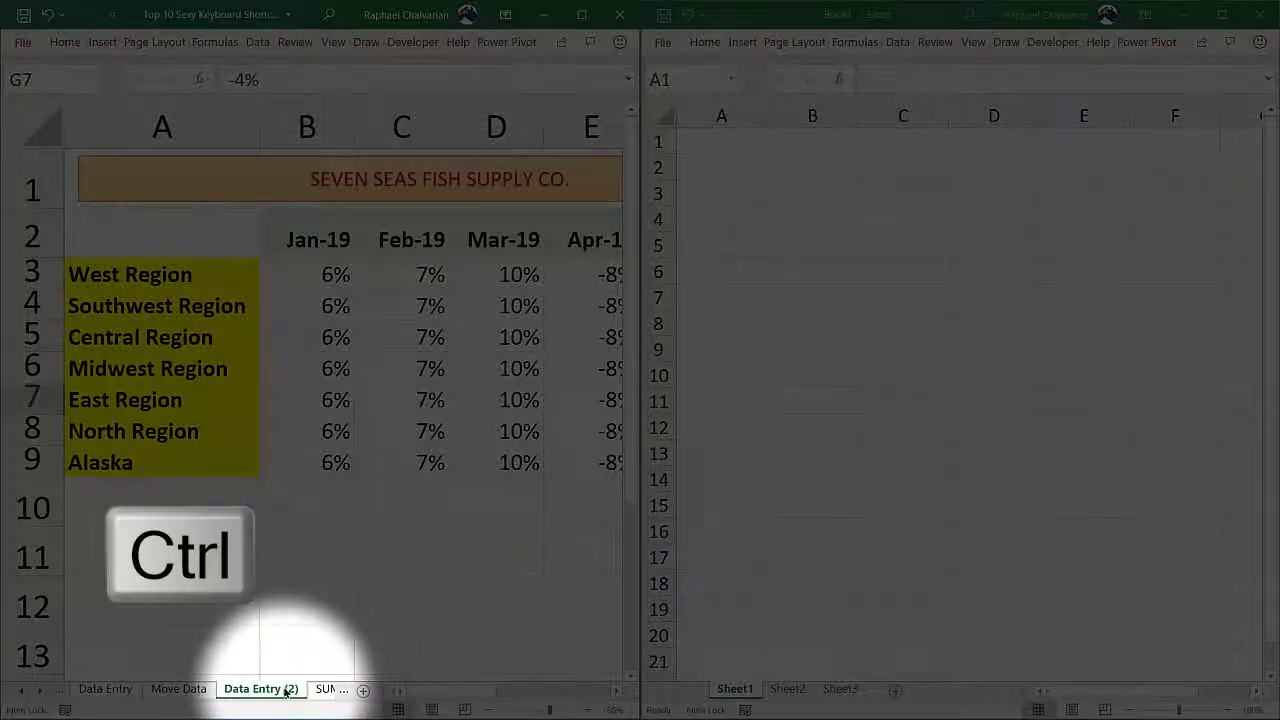
pyautogui.moveTo(282, 692); pyautogui.dragTo(722, 558)
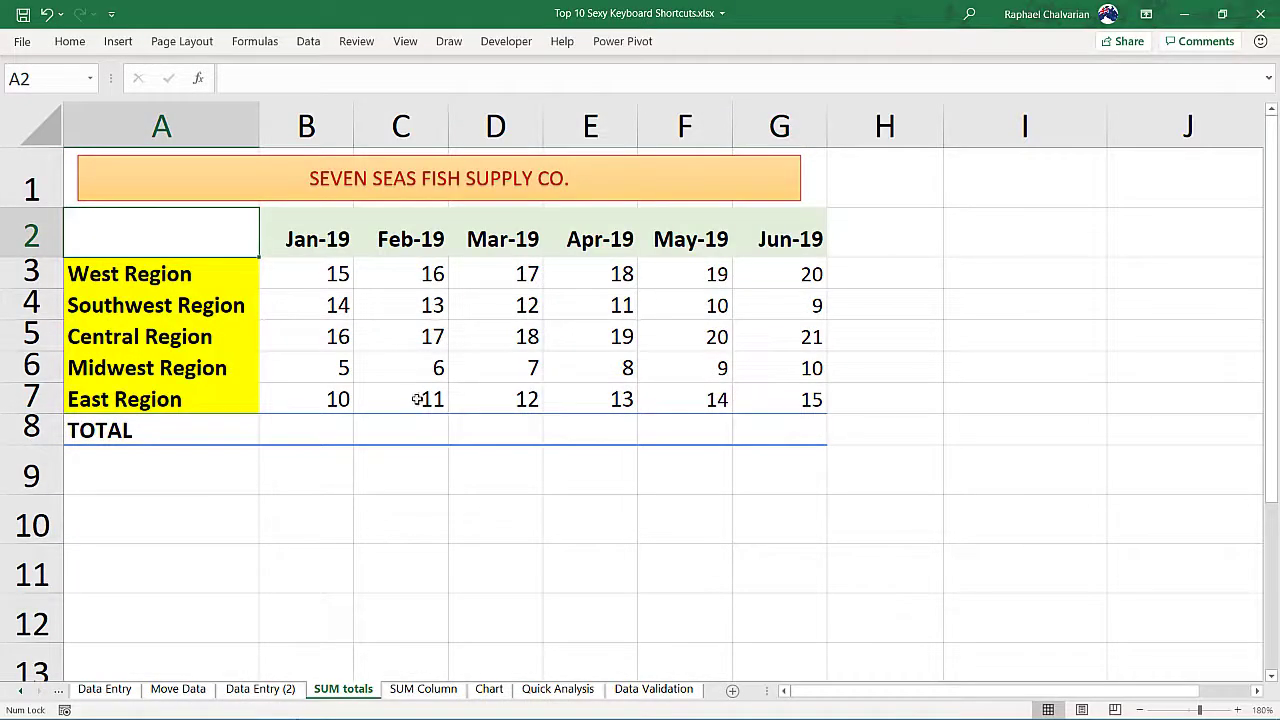
# Insert an AutoSum total of B3:B7 for Jan-19 in cell B8 of the SUM totals sheet
pyautogui.click(320, 432)
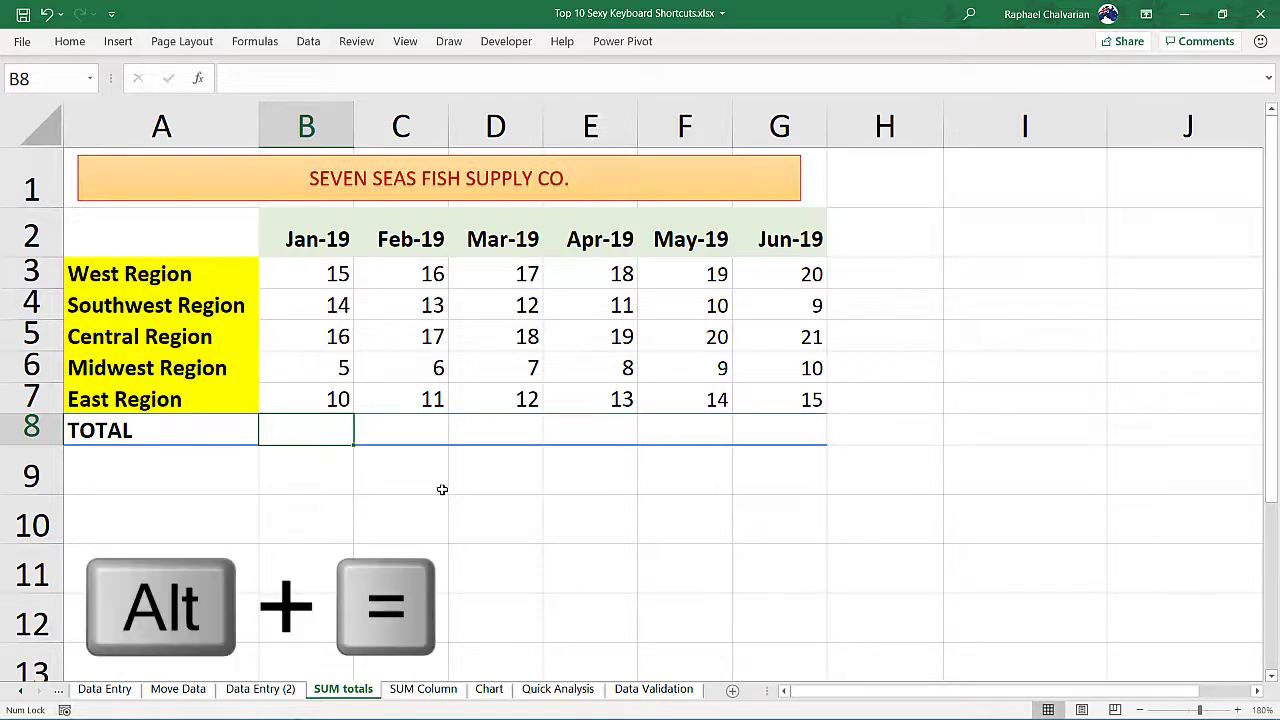
pyautogui.hotkey('alt', '=')
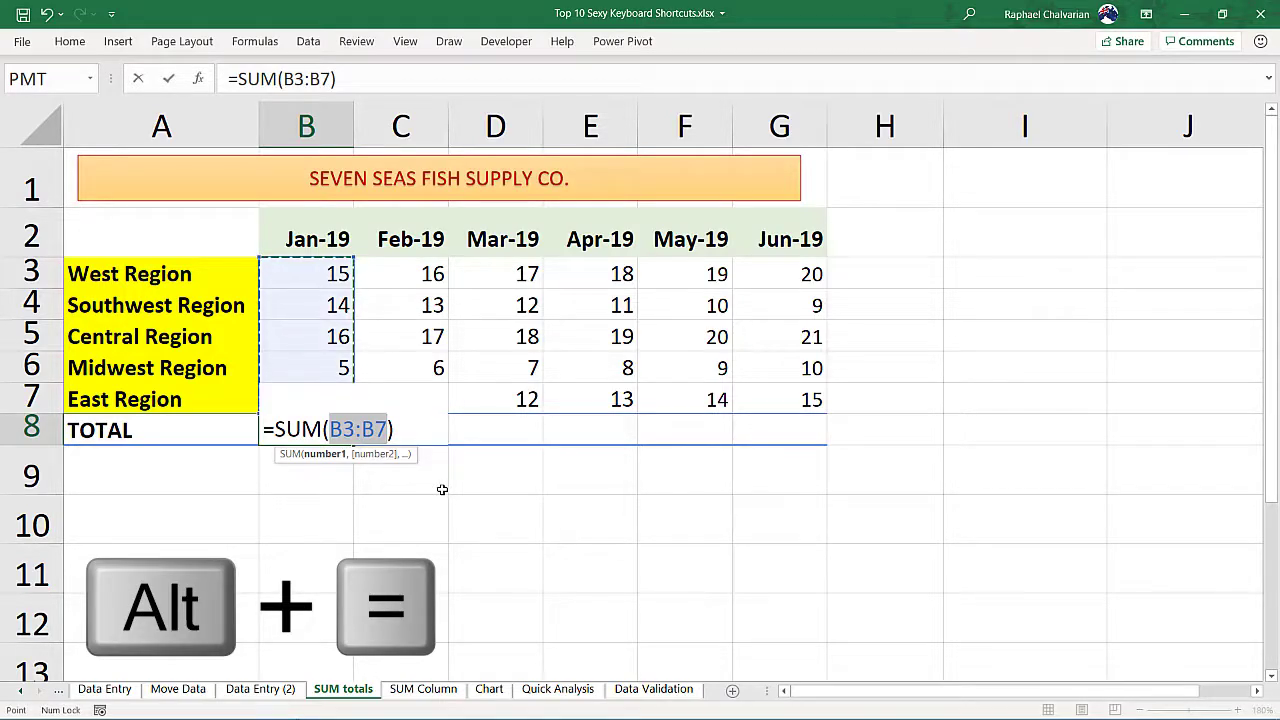
pyautogui.press('Tab')
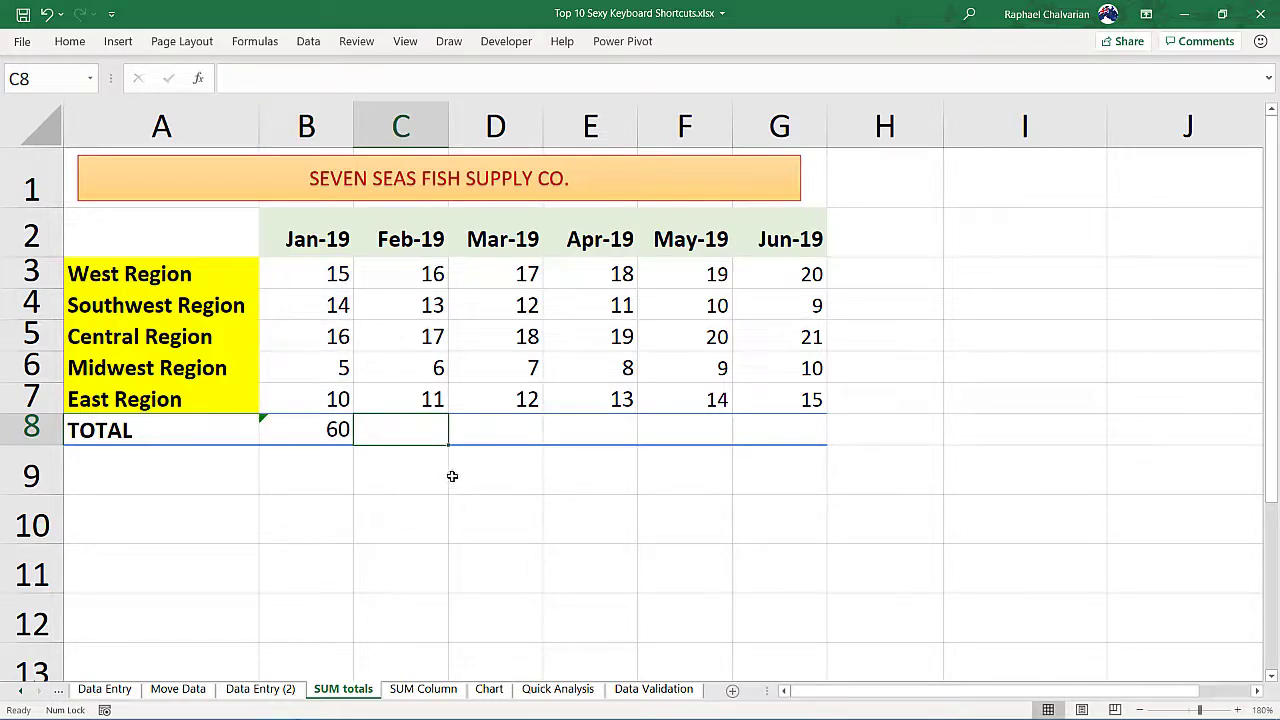
# Insert AutoSum totals for Feb-19 through Jun-19 in cells C8:G8 of the SUM totals sheet
pyautogui.moveTo(451, 474); pyautogui.dragTo(775, 435)
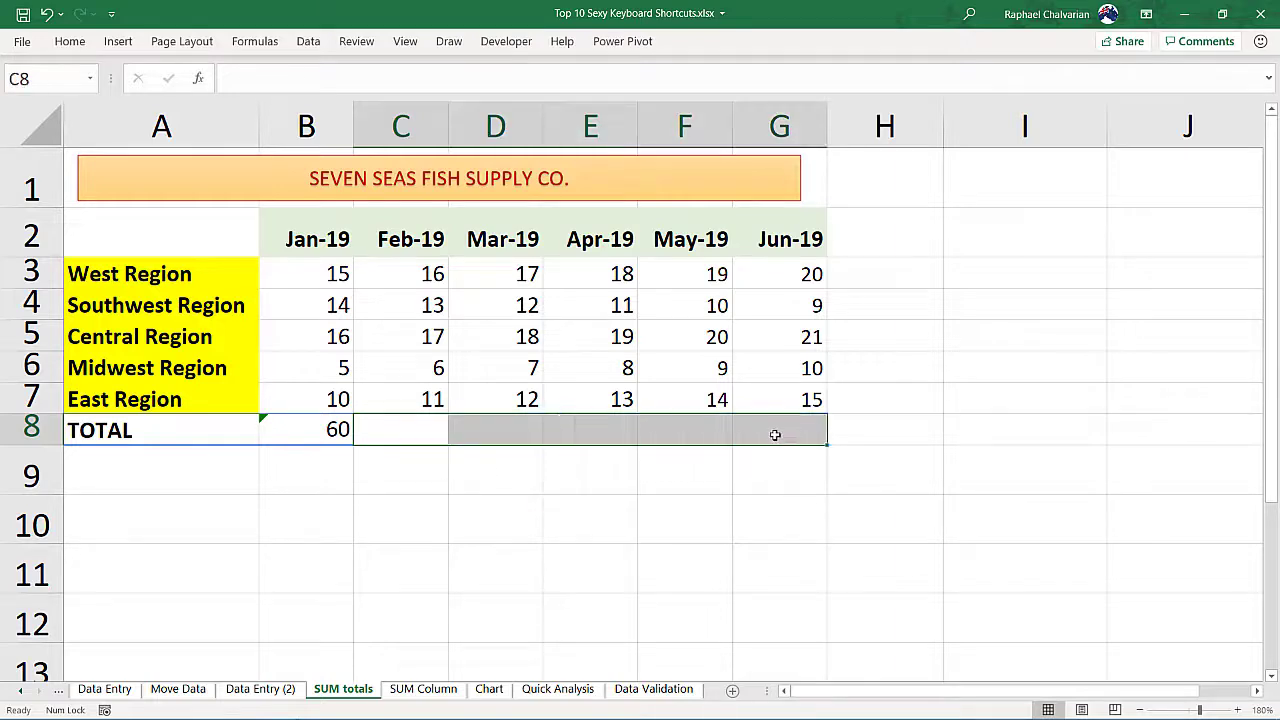
pyautogui.hotkey('alt', '=')
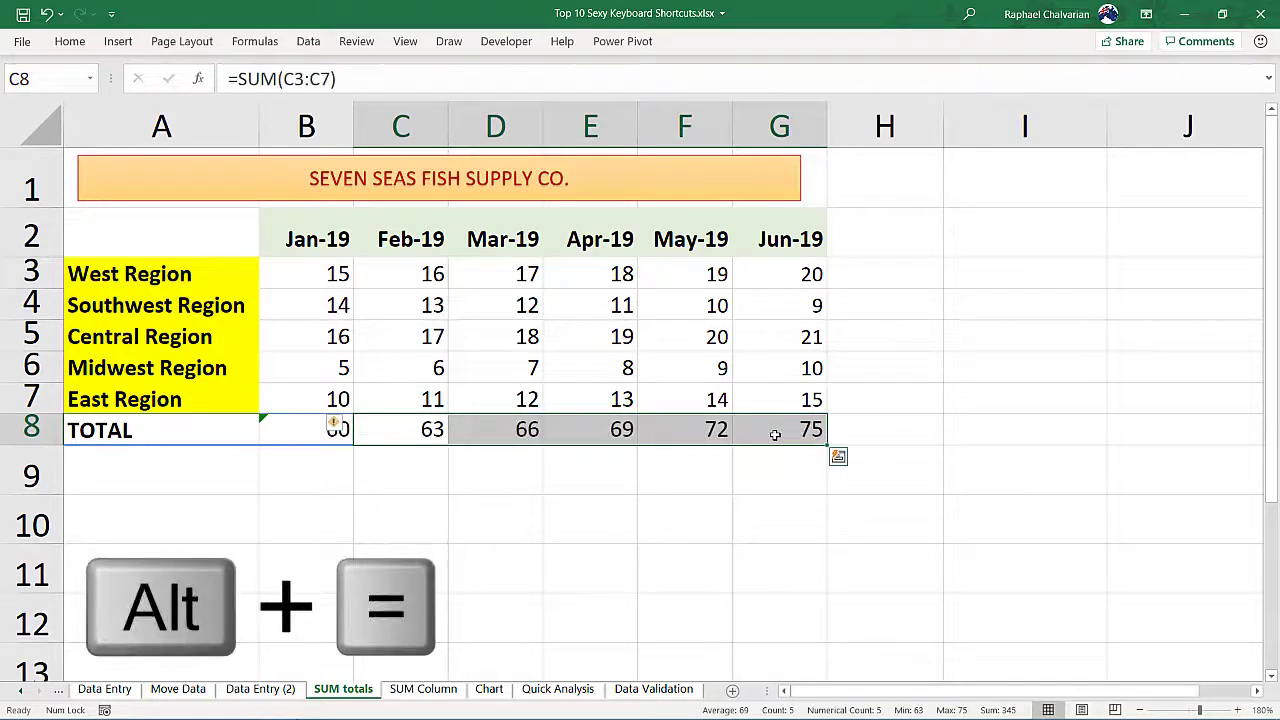
pyautogui.click(606, 476)
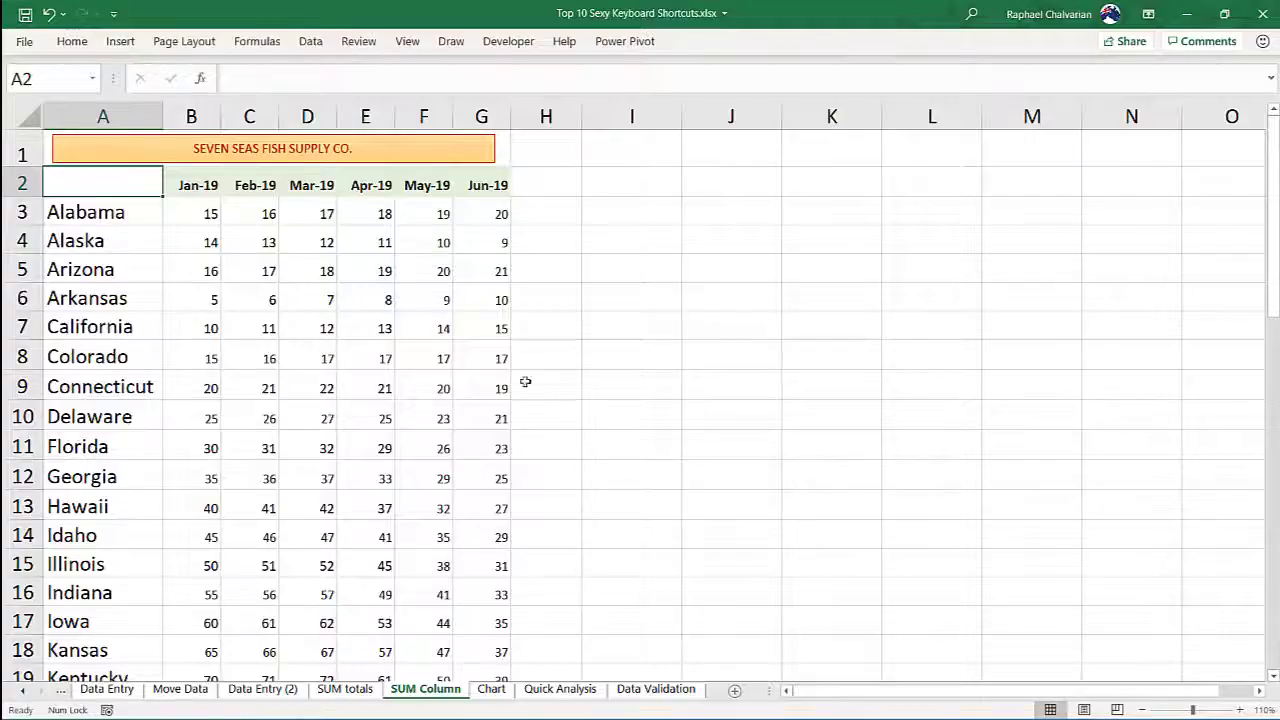
# Start an IF formula in cell H3 of the SUM Column sheet, beside the Alabama row
pyautogui.click(556, 213)
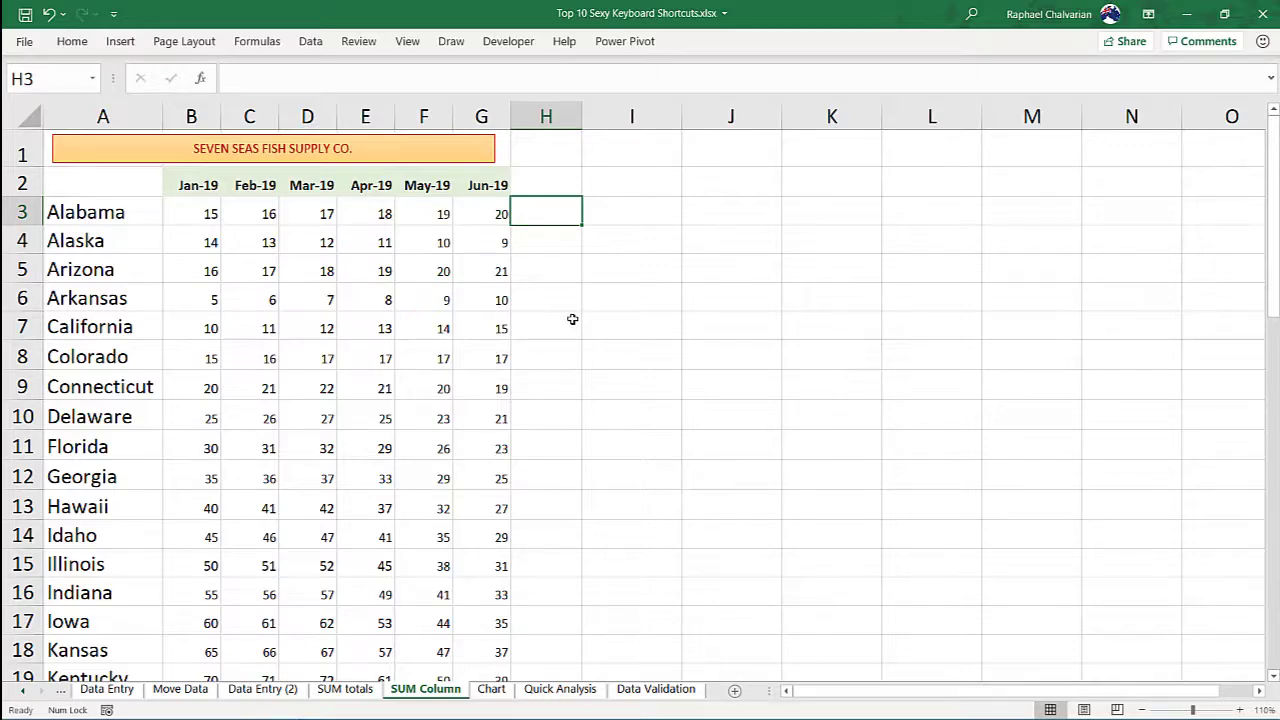
pyautogui.scroll(3, 574, 317)
pyautogui.write('=i')
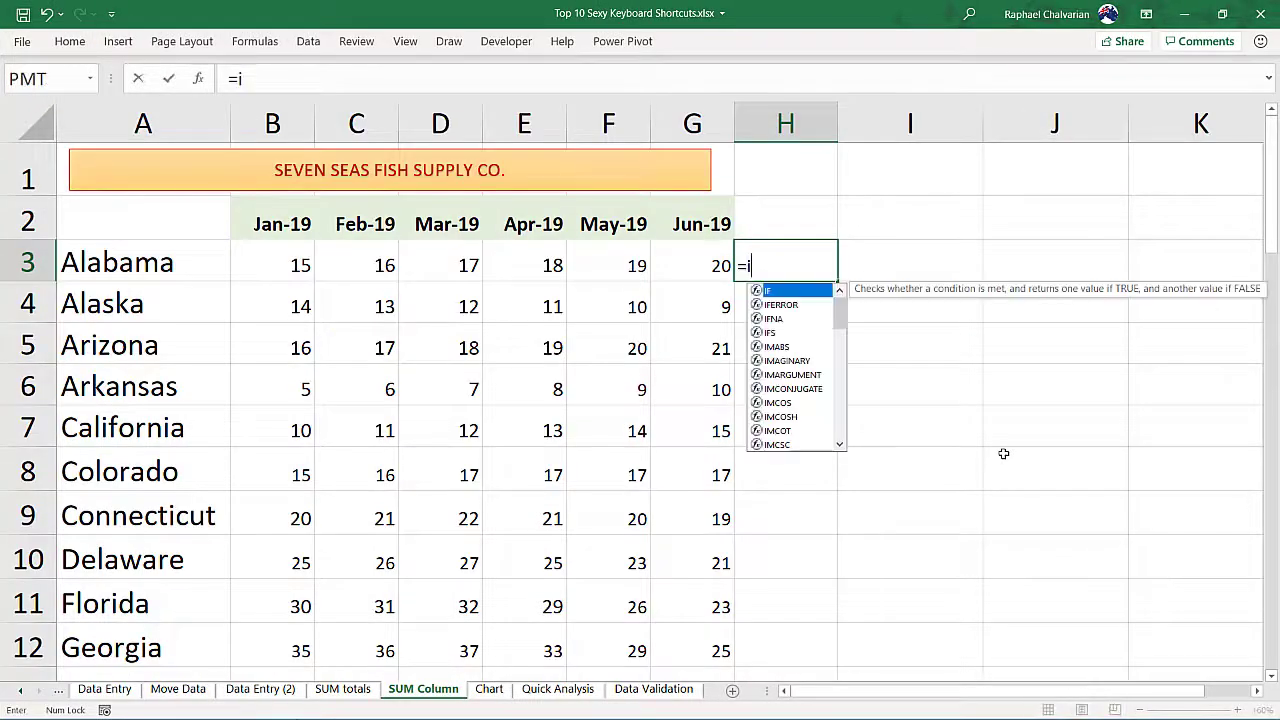
pyautogui.write('f')
pyautogui.press('Tab')
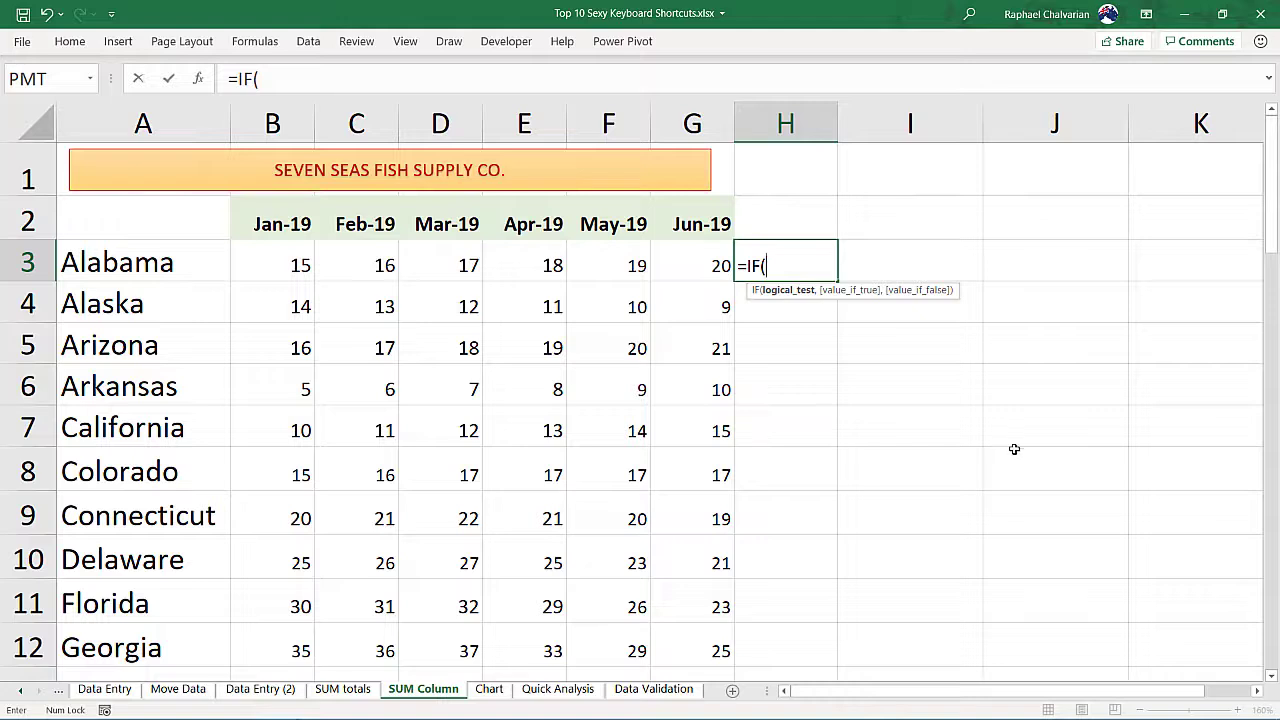
# Use B3:B52 with the >= operator as the start of the IF formula's logical test, and discard the unfinished formula
pyautogui.click(290, 263)
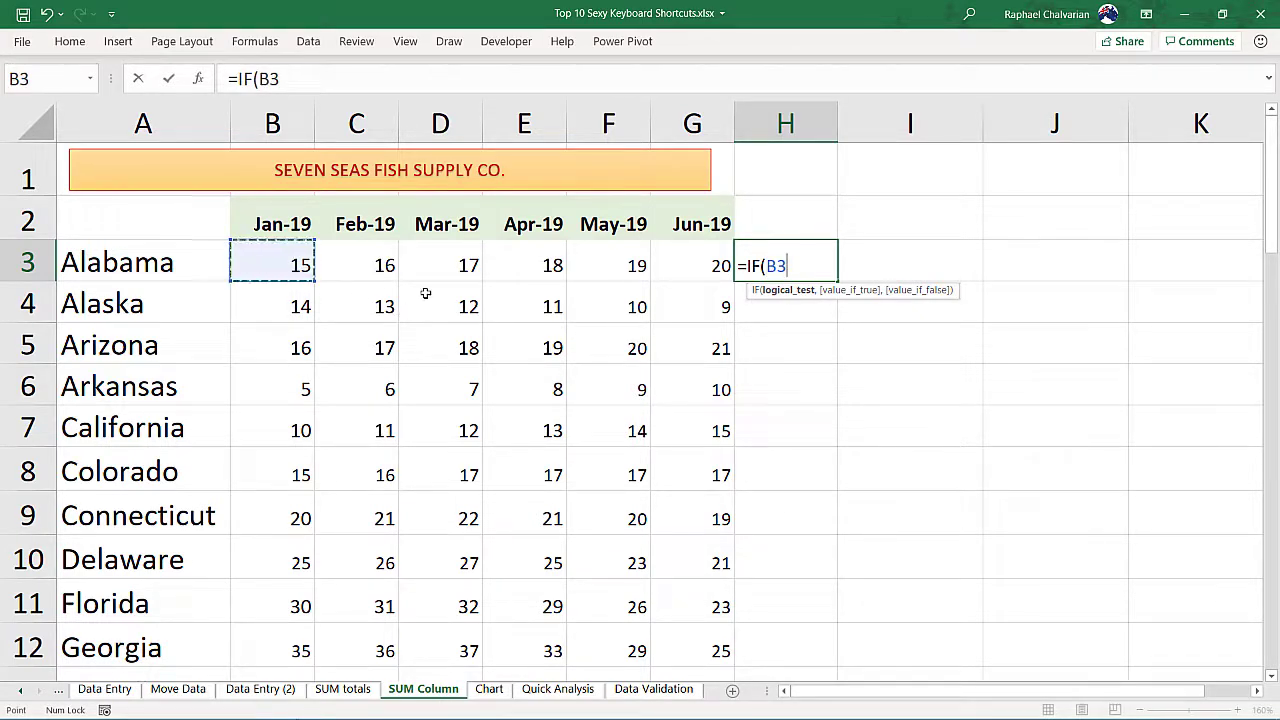
pyautogui.hotkey('ctrl', 'shift', 'Down')
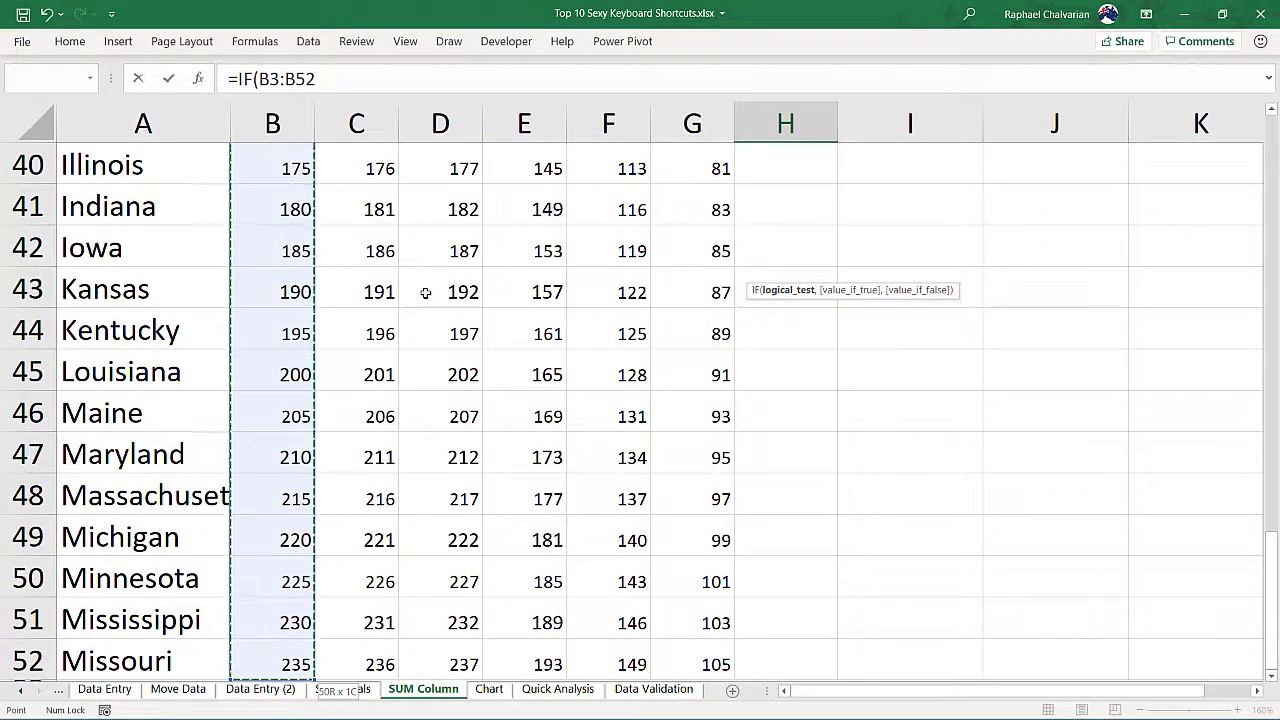
pyautogui.hotkey('ctrl', 'BackSpace')
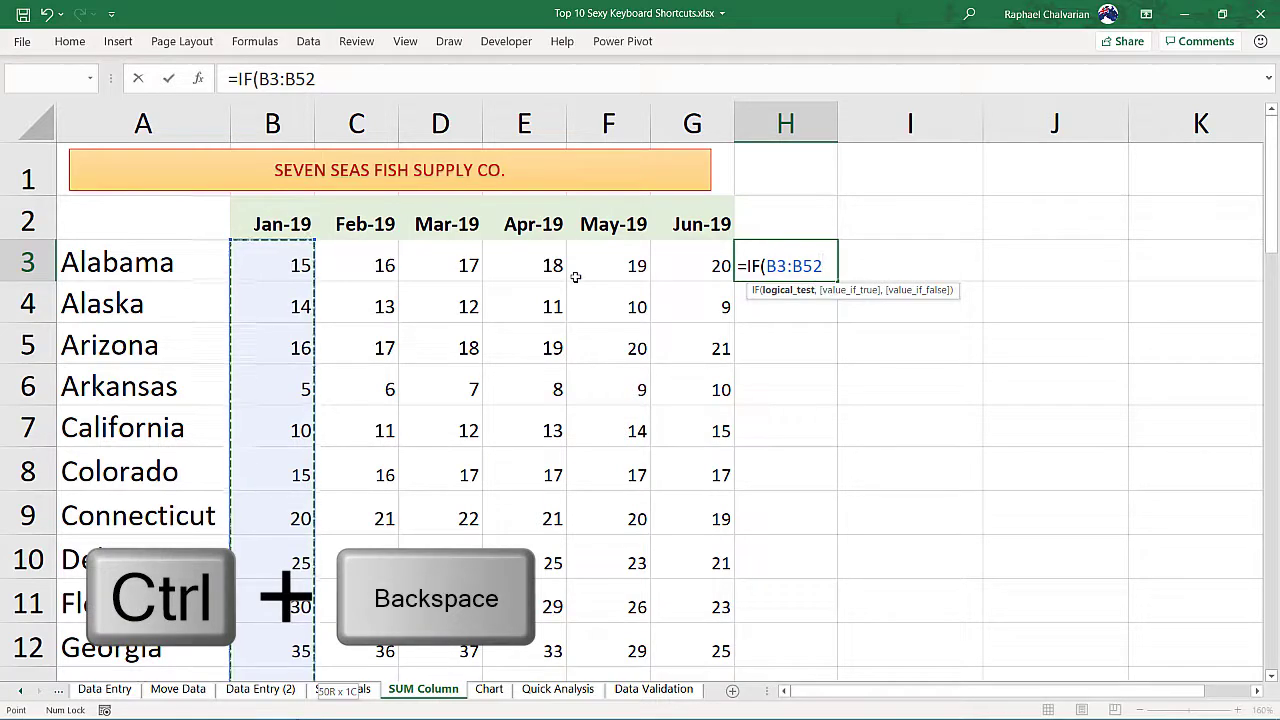
pyautogui.write('>=')
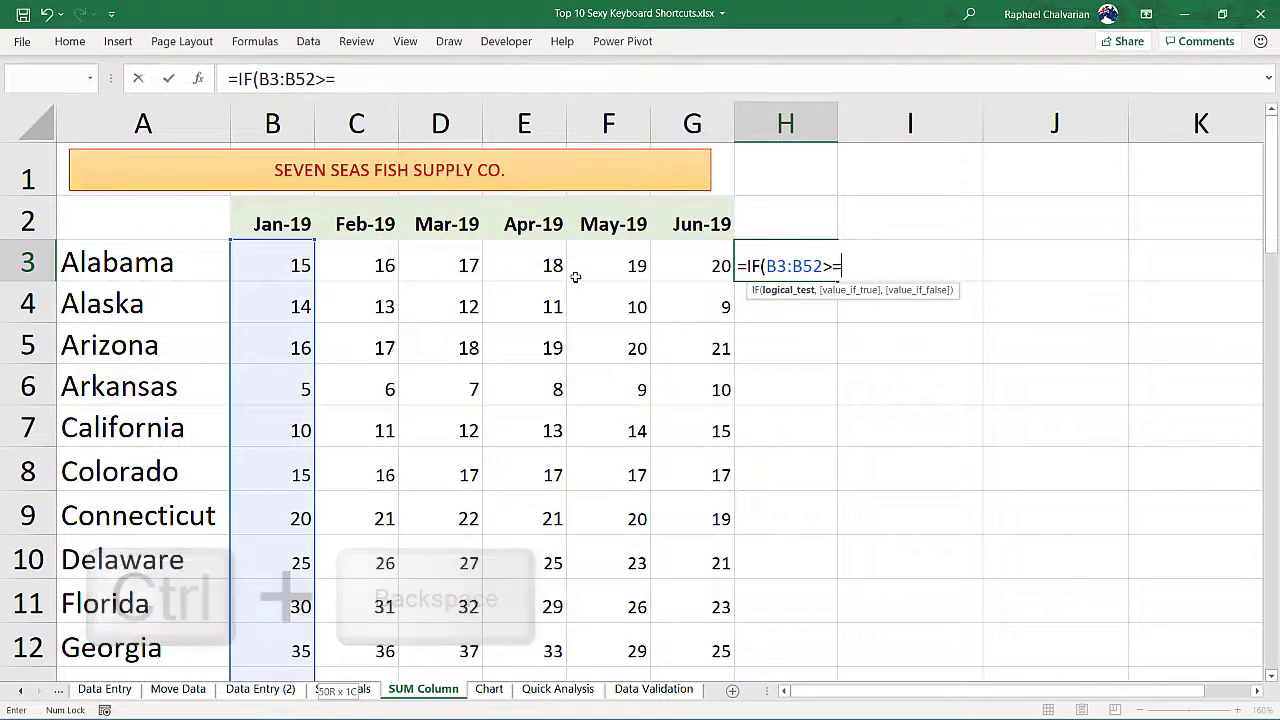
pyautogui.press('Escape')
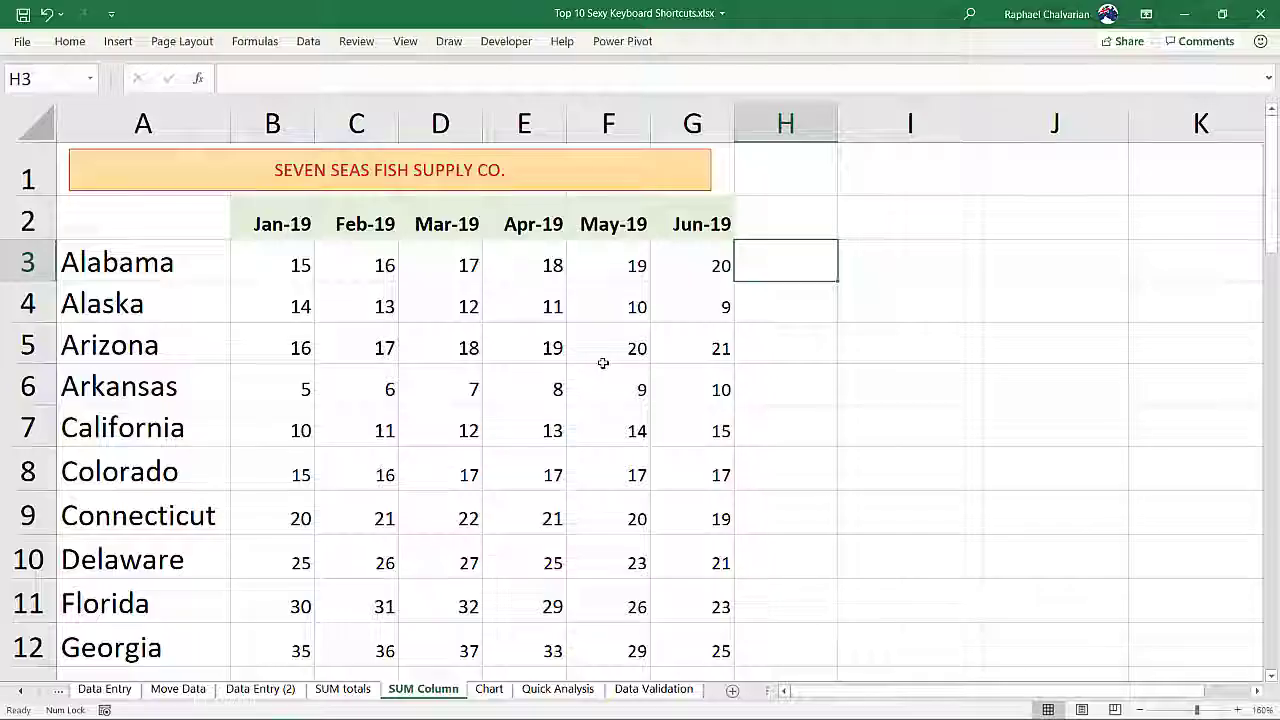
# Create a default embedded column chart from the regional monthly percentages on the Chart sheet
pyautogui.hotkey('ctrl', 'pagedown')
pyautogui.click(494, 312)
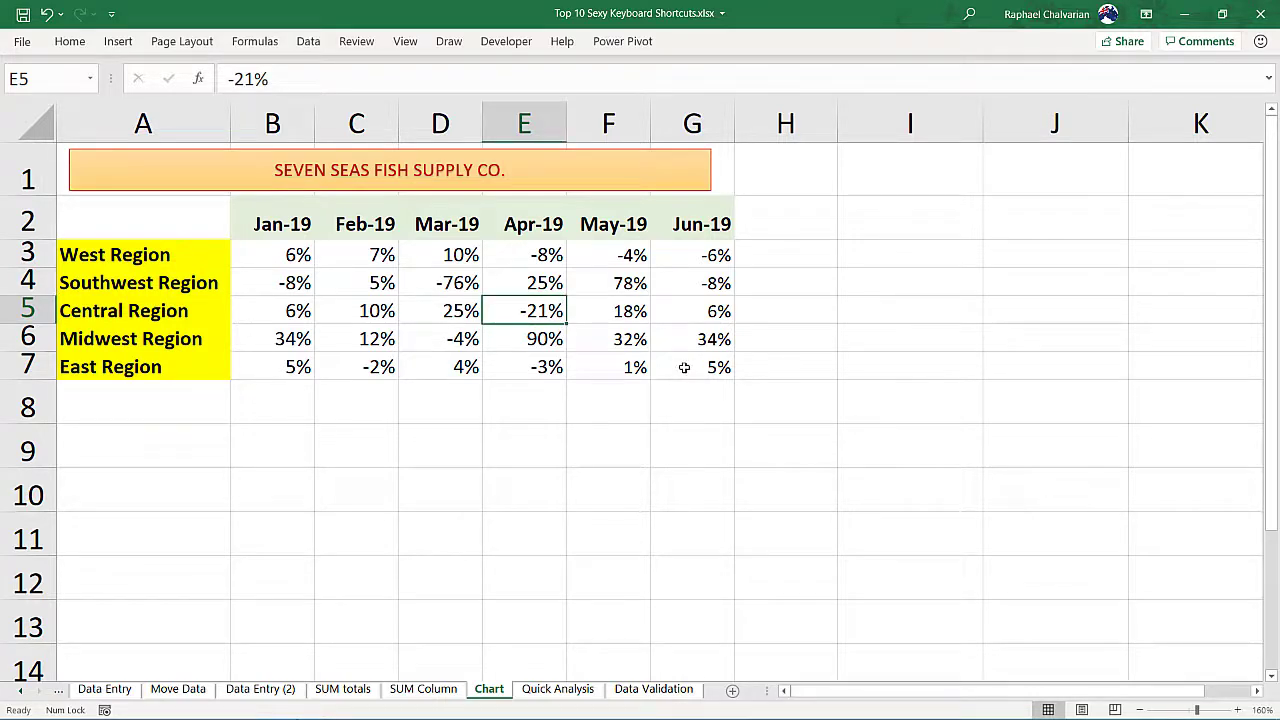
pyautogui.hotkey('alt', 'F1')
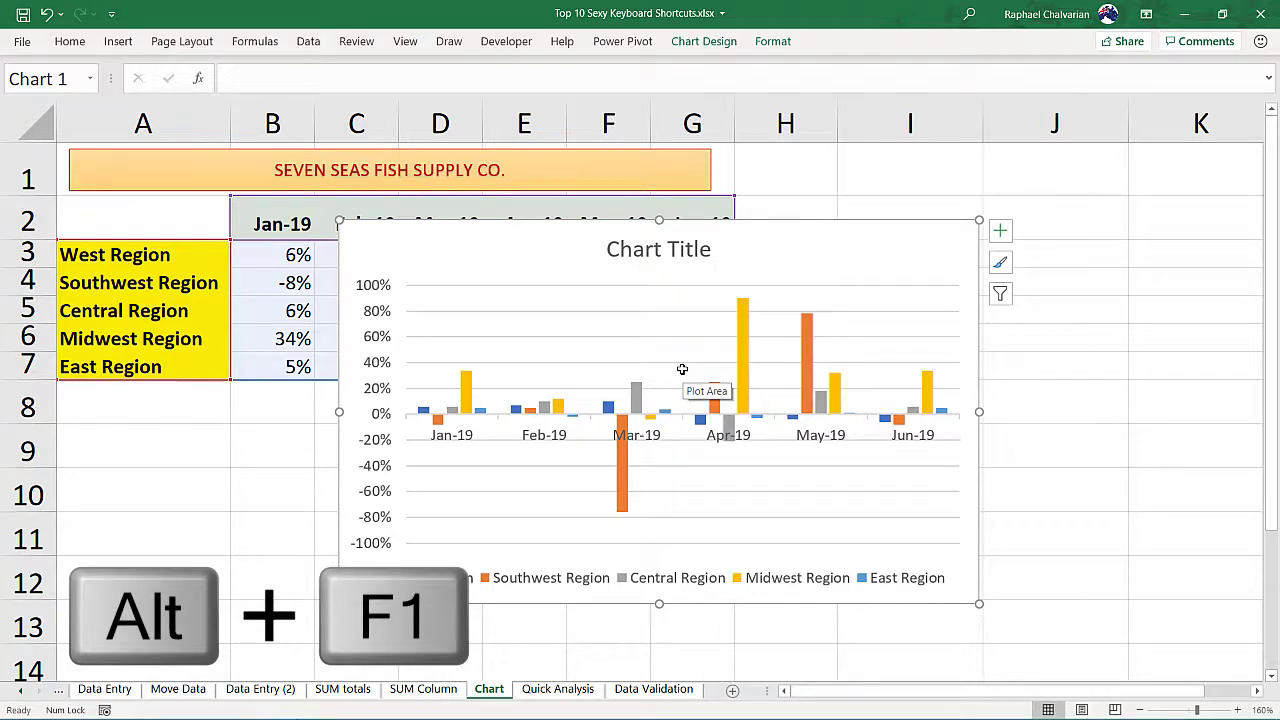
pyautogui.click(1015, 436)
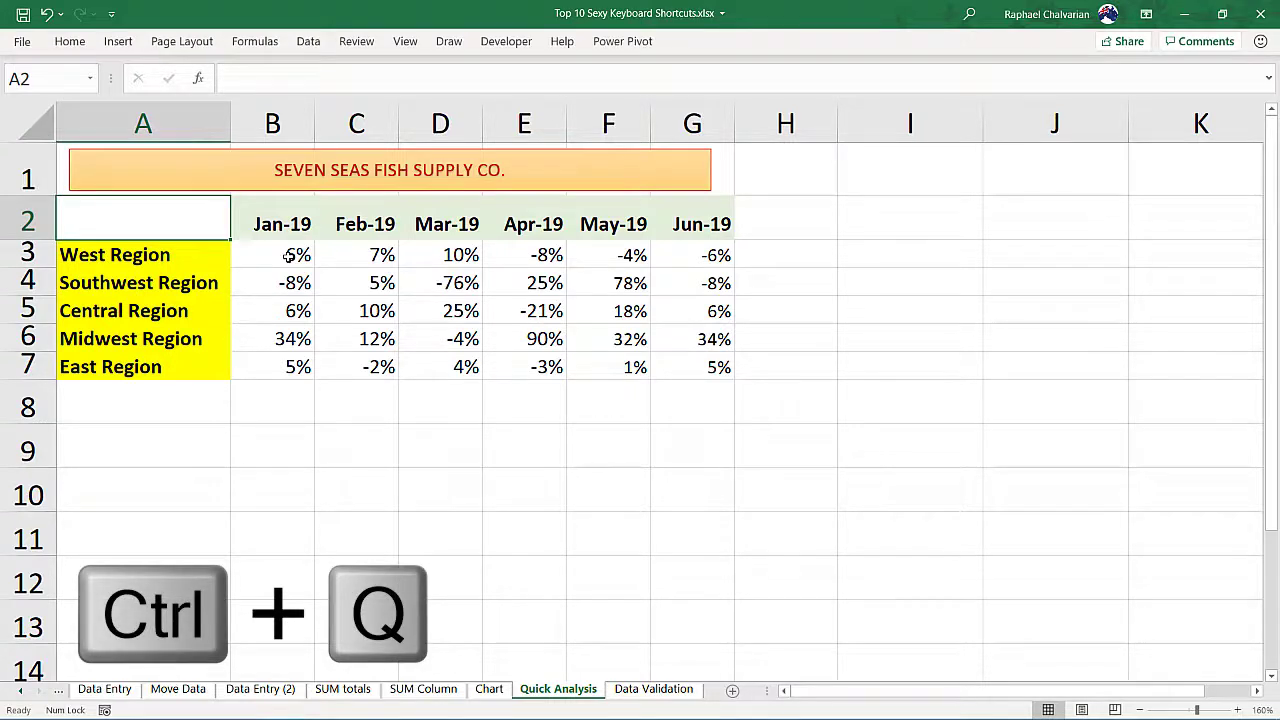
# Examine the Quick Analysis options for West Region values B3:G3: Formatting, Charts, Totals, Tables and Sparklines
pyautogui.moveTo(288, 256); pyautogui.dragTo(683, 260)
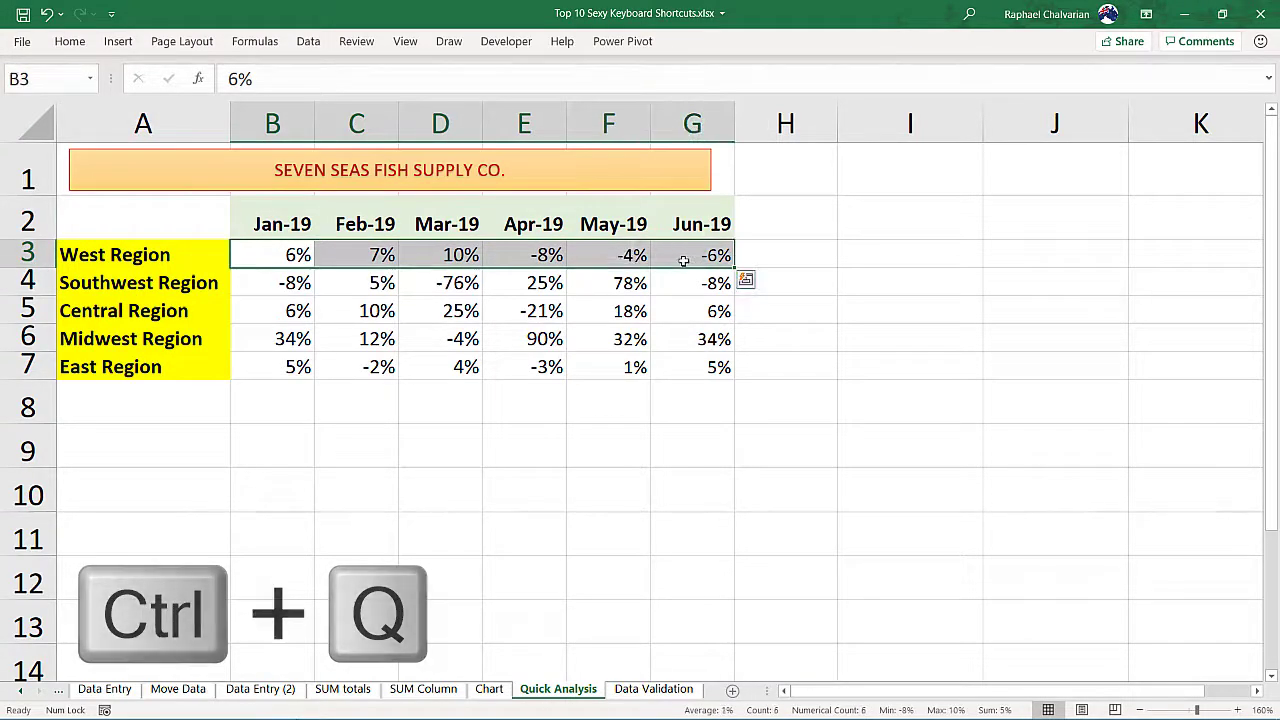
pyautogui.hotkey('ctrl', 'q')
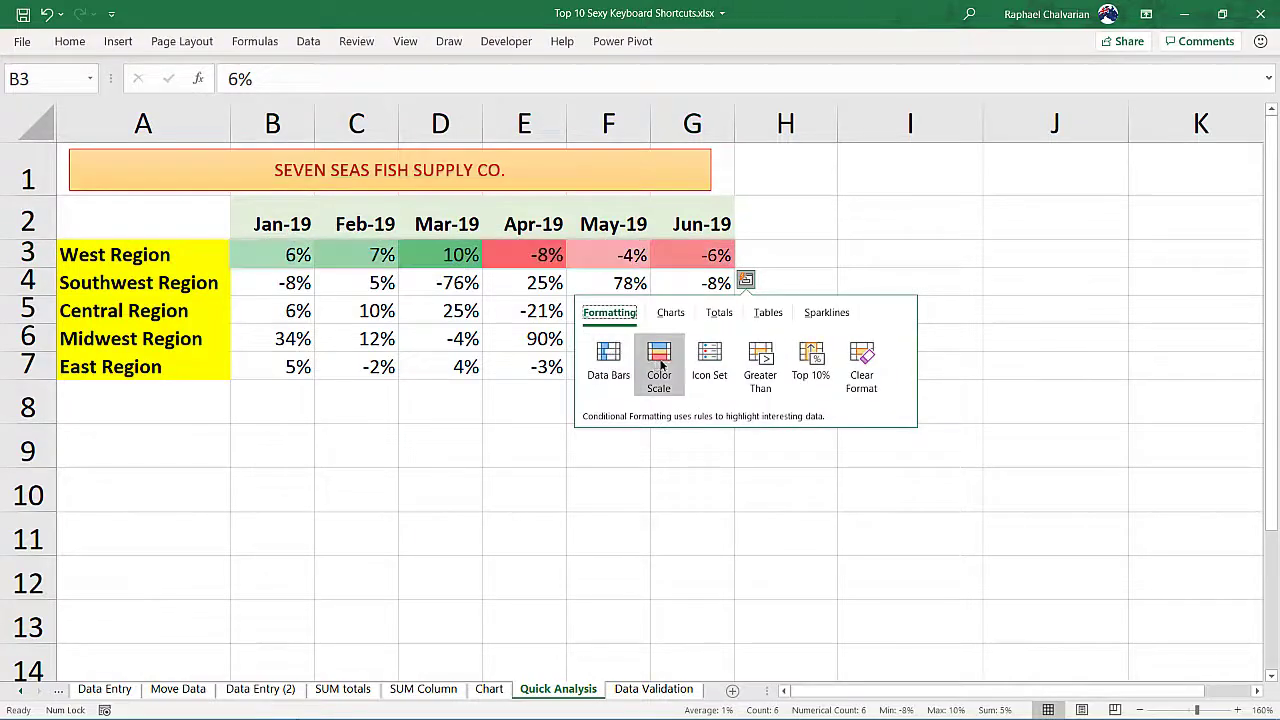
pyautogui.click(670, 314)
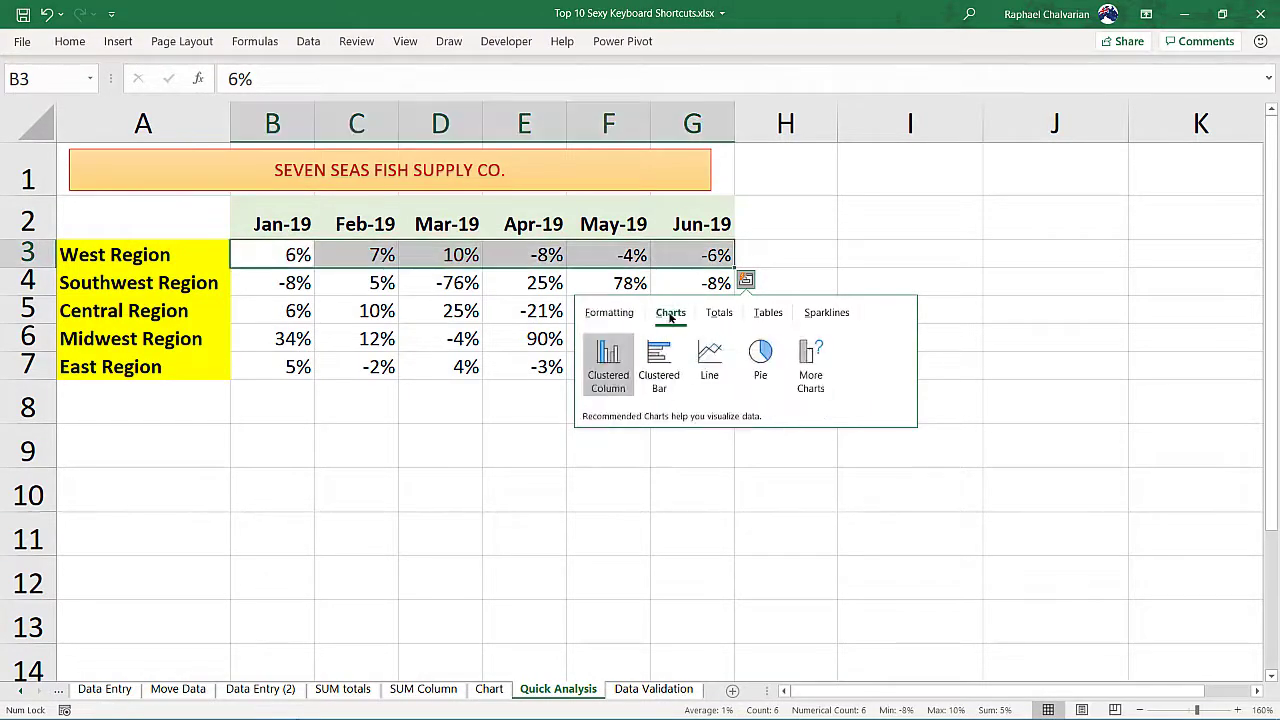
pyautogui.click(720, 314)
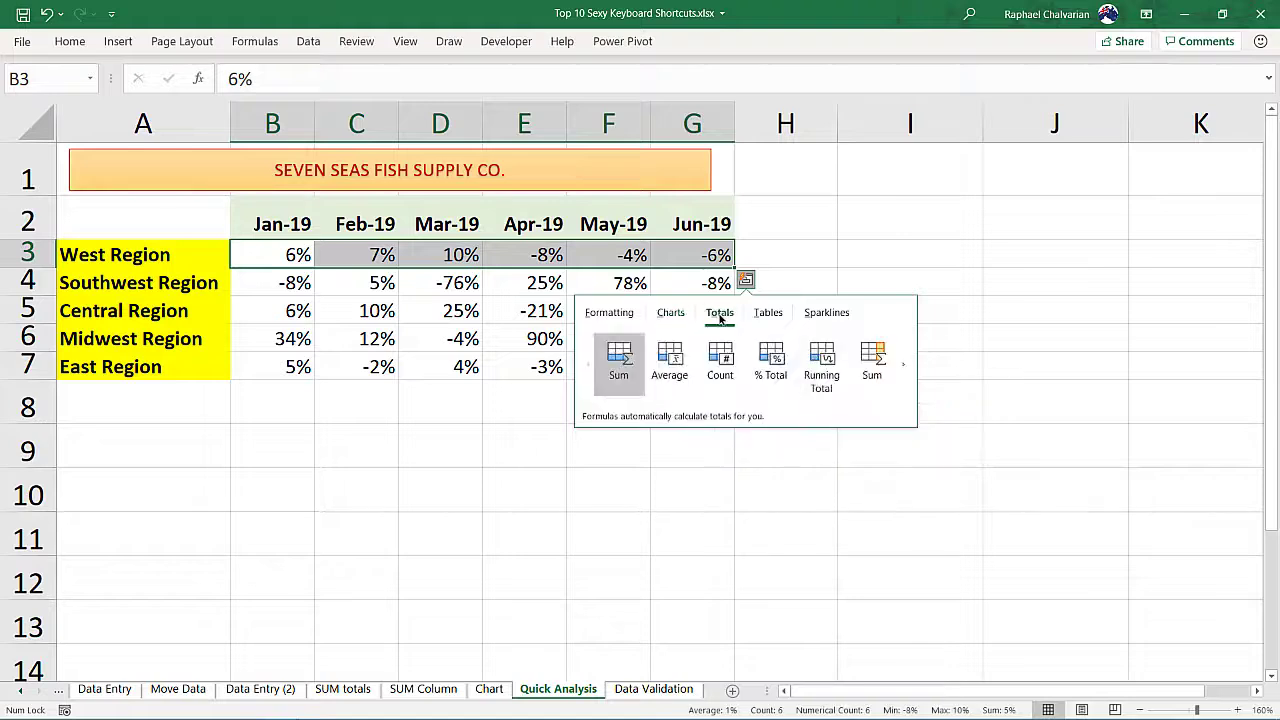
pyautogui.click(768, 313)
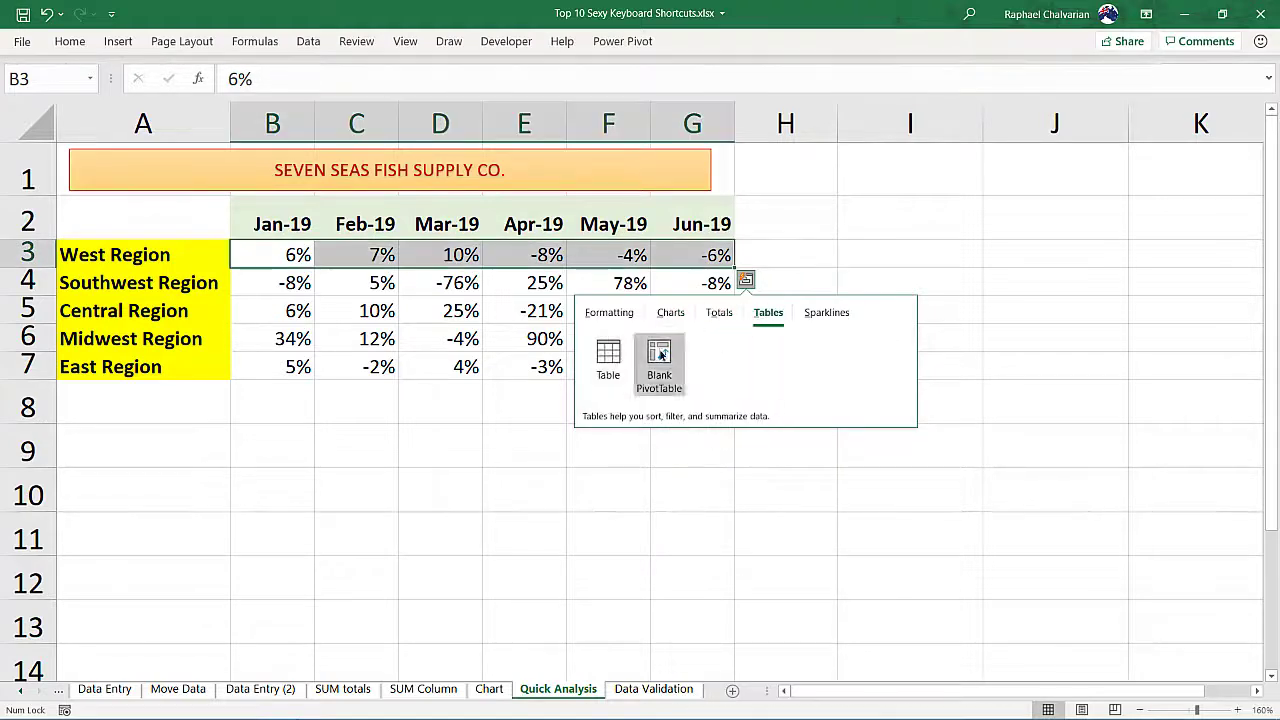
pyautogui.click(817, 316)
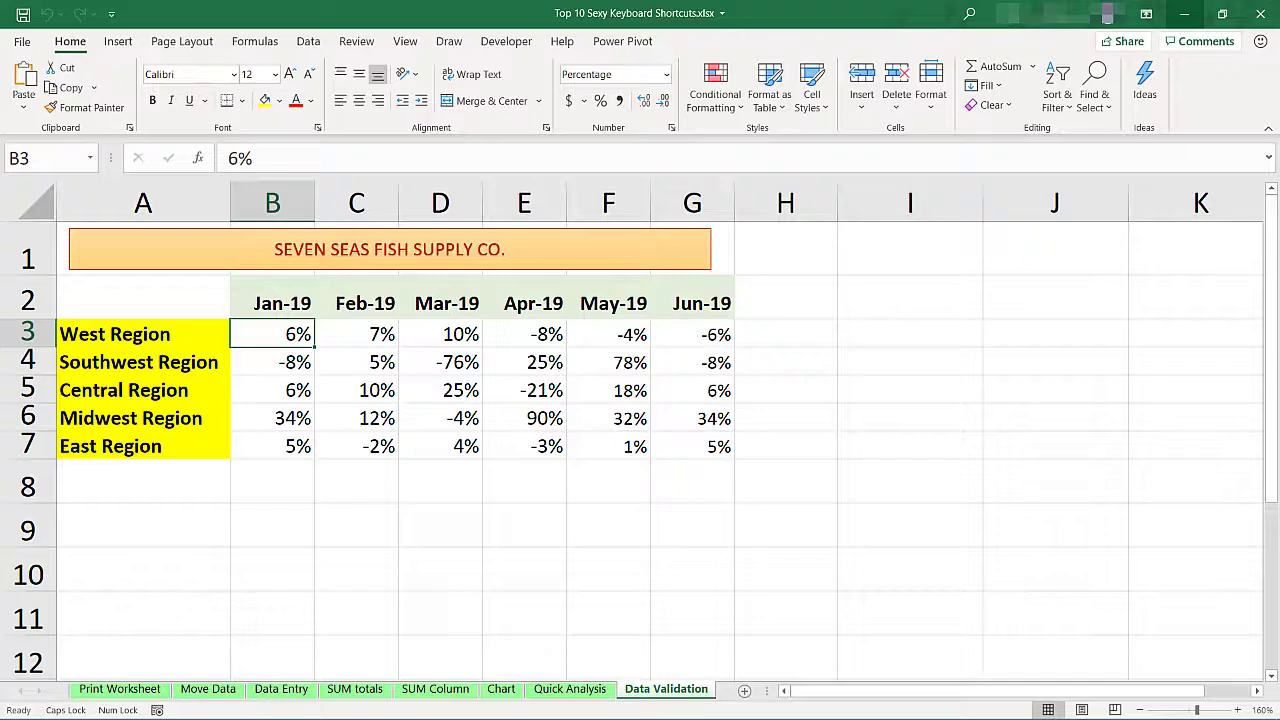
# Set up List data validation for cell B3 on the Data Validation sheet and begin its source with =IF(
pyautogui.click(308, 41)
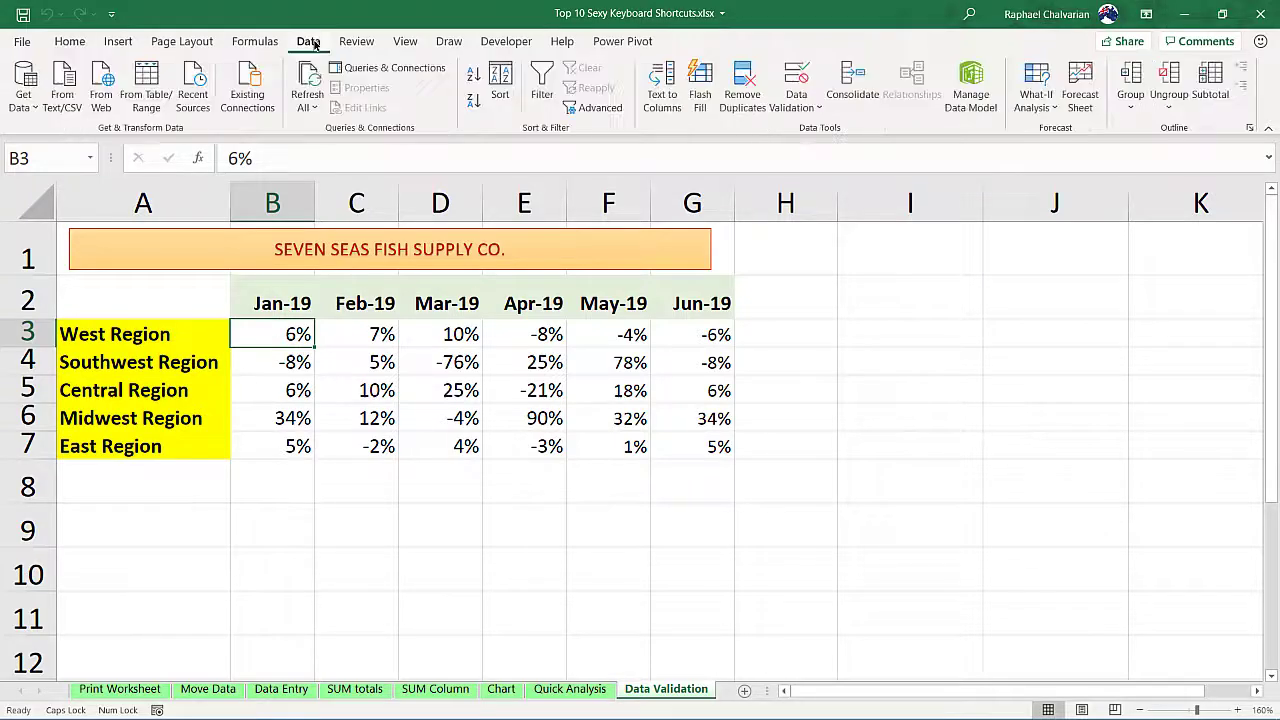
pyautogui.click(806, 97)
pyautogui.click(489, 381)
pyautogui.click(420, 432)
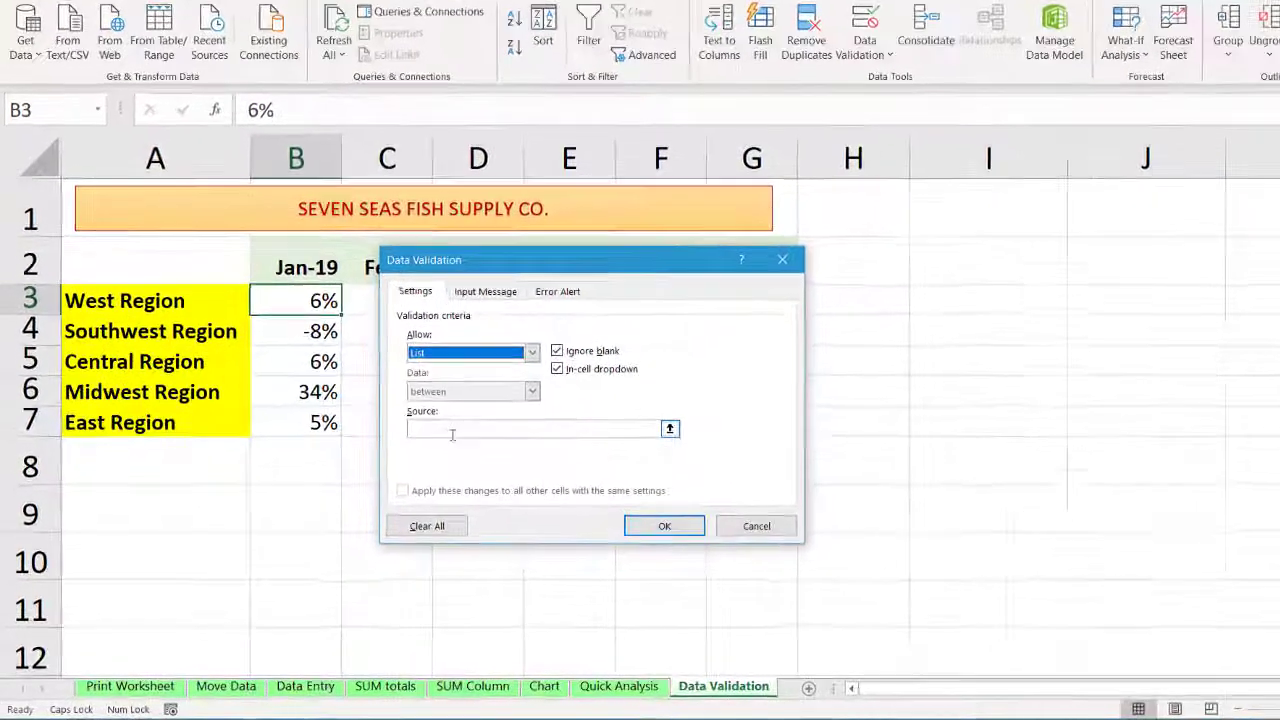
pyautogui.click(452, 433)
pyautogui.write('=IF(')
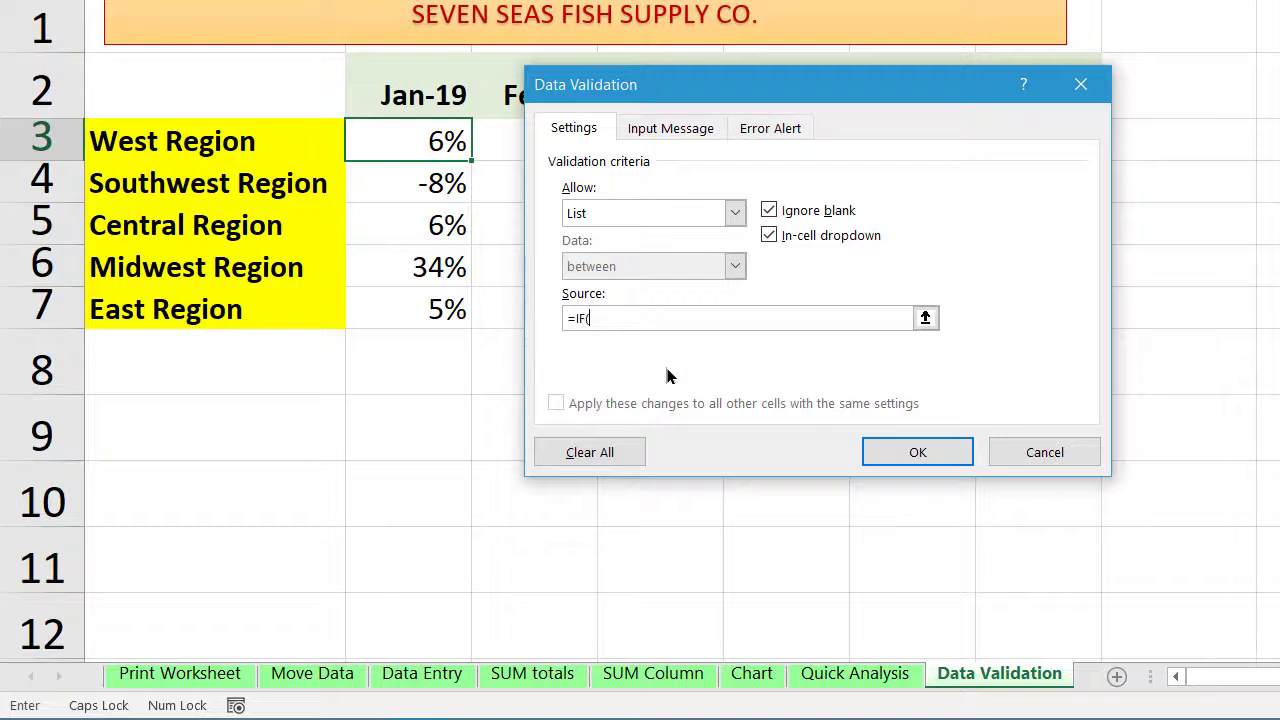
# Try to move the cursor within the source formula after adding B3:B7, and remove the inserted reference back to =IF(
pyautogui.moveTo(428, 140); pyautogui.dragTo(440, 305)
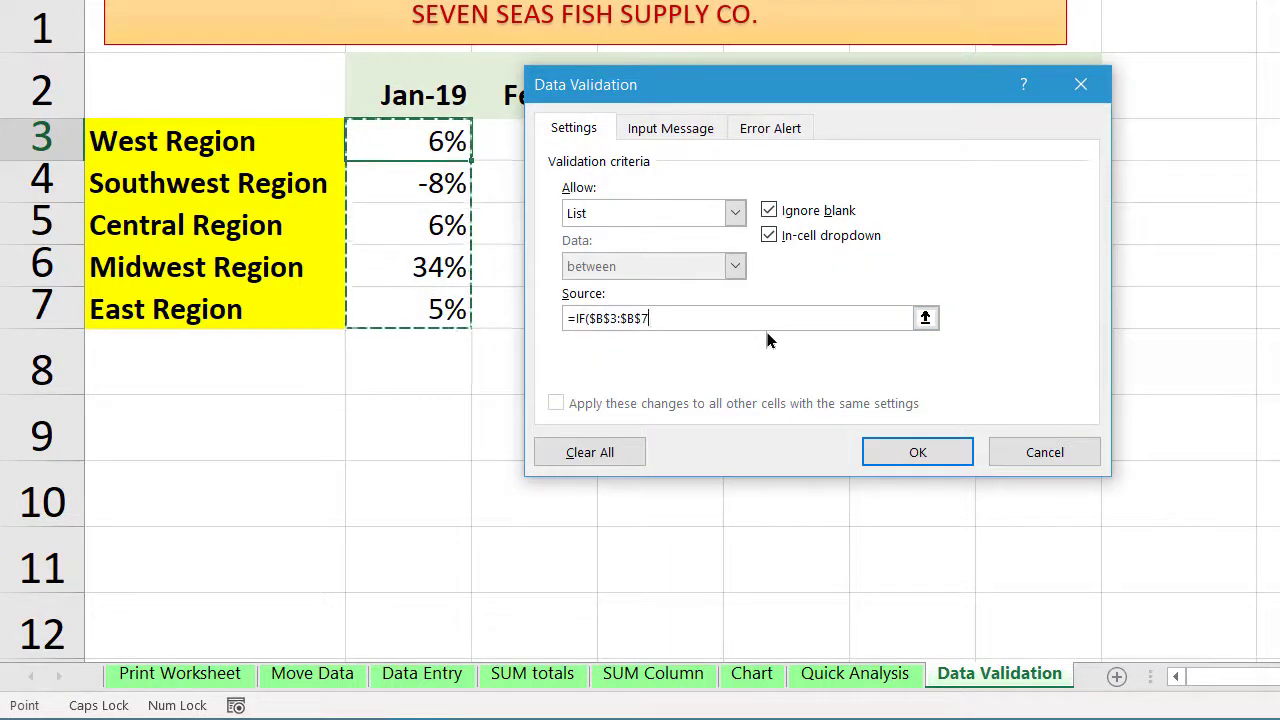
pyautogui.press('Left')
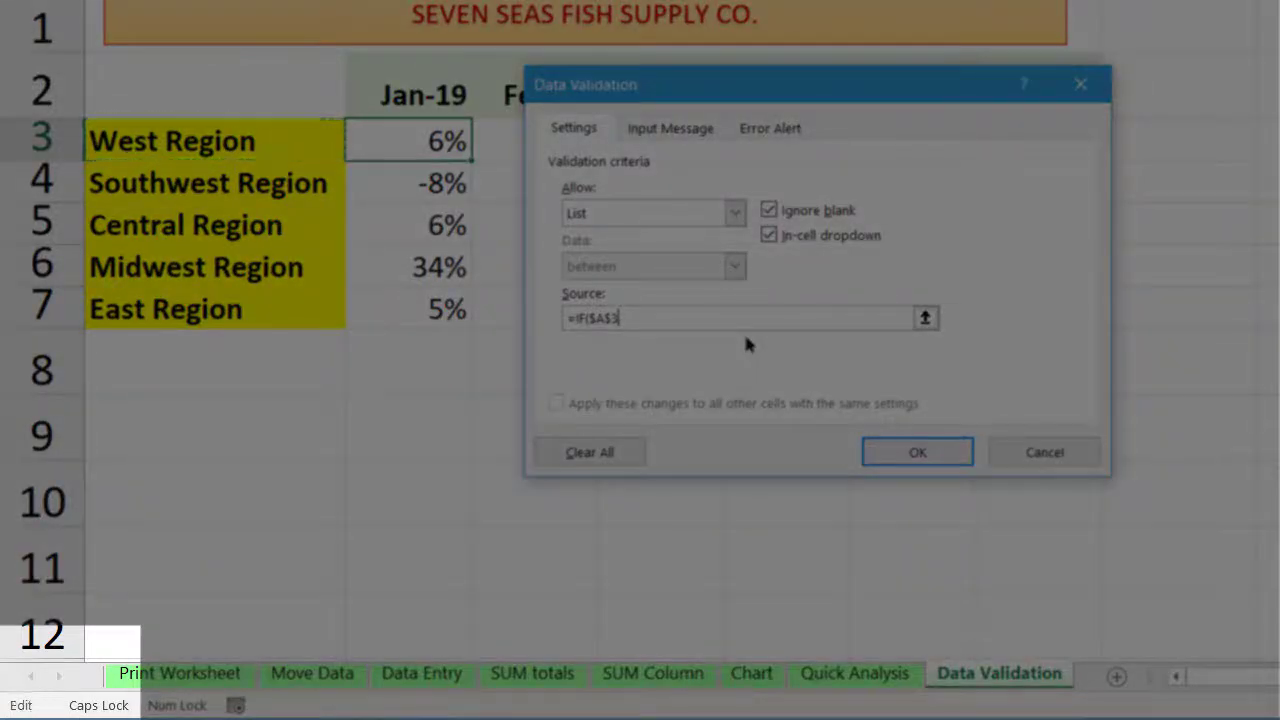
pyautogui.press('BackSpace')
pyautogui.press('BackSpace')
pyautogui.press('BackSpace')
pyautogui.press('BackSpace')
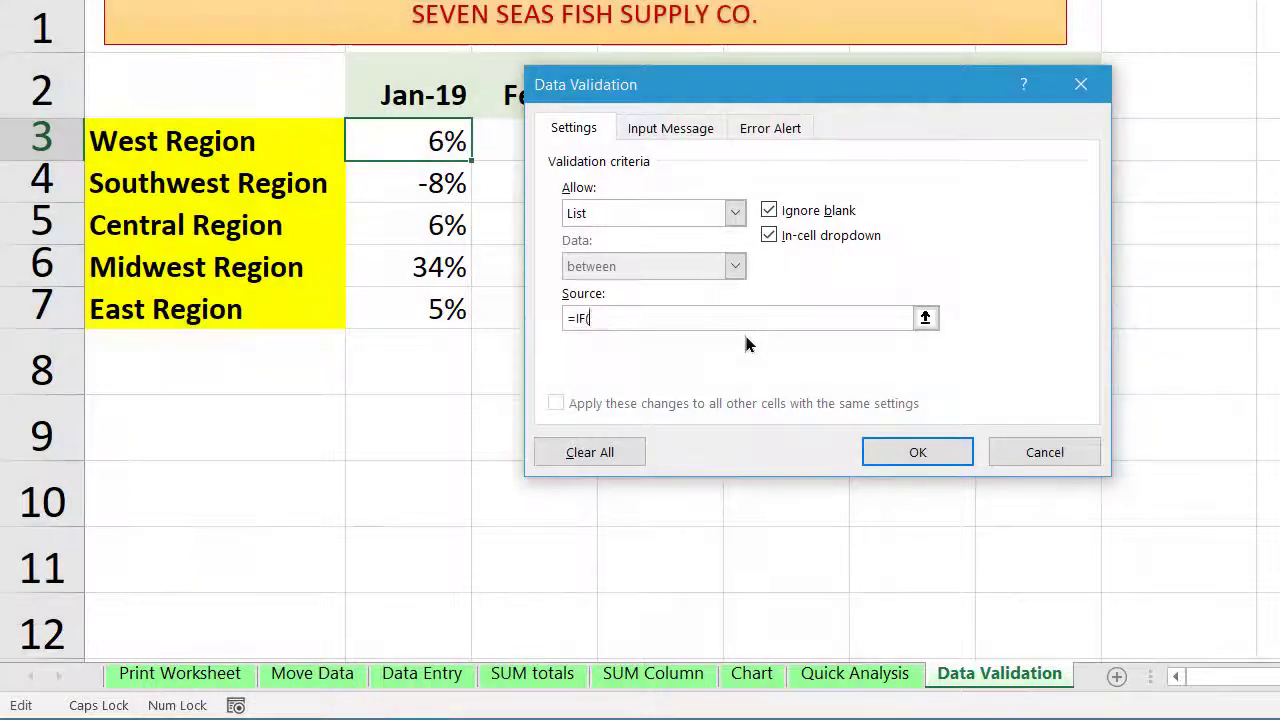
# Add the range B3:B7 to the validation source formula again and switch the source from Point to Edit mode
pyautogui.moveTo(450, 142); pyautogui.dragTo(470, 305)
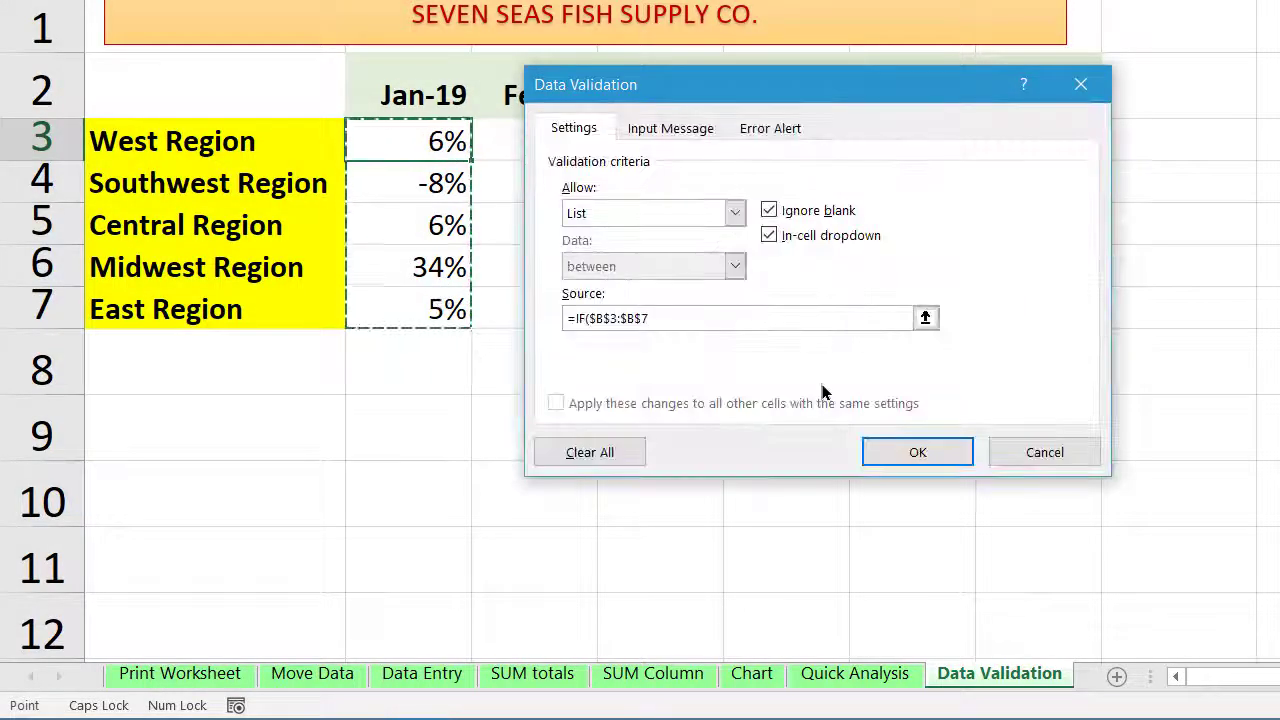
pyautogui.press('F2')
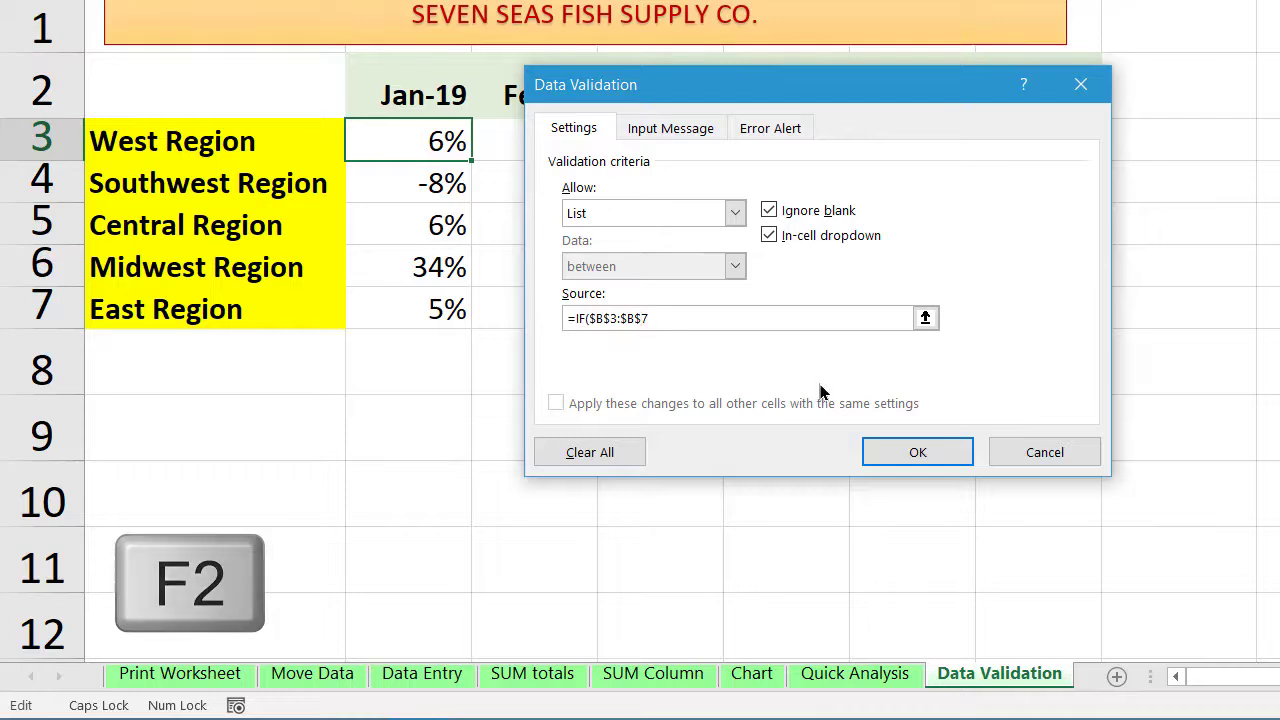
# Open the PivotTable and PivotChart Wizard for the regional data on the Data Validation sheet
pyautogui.hotkey('alt', 'Tab')
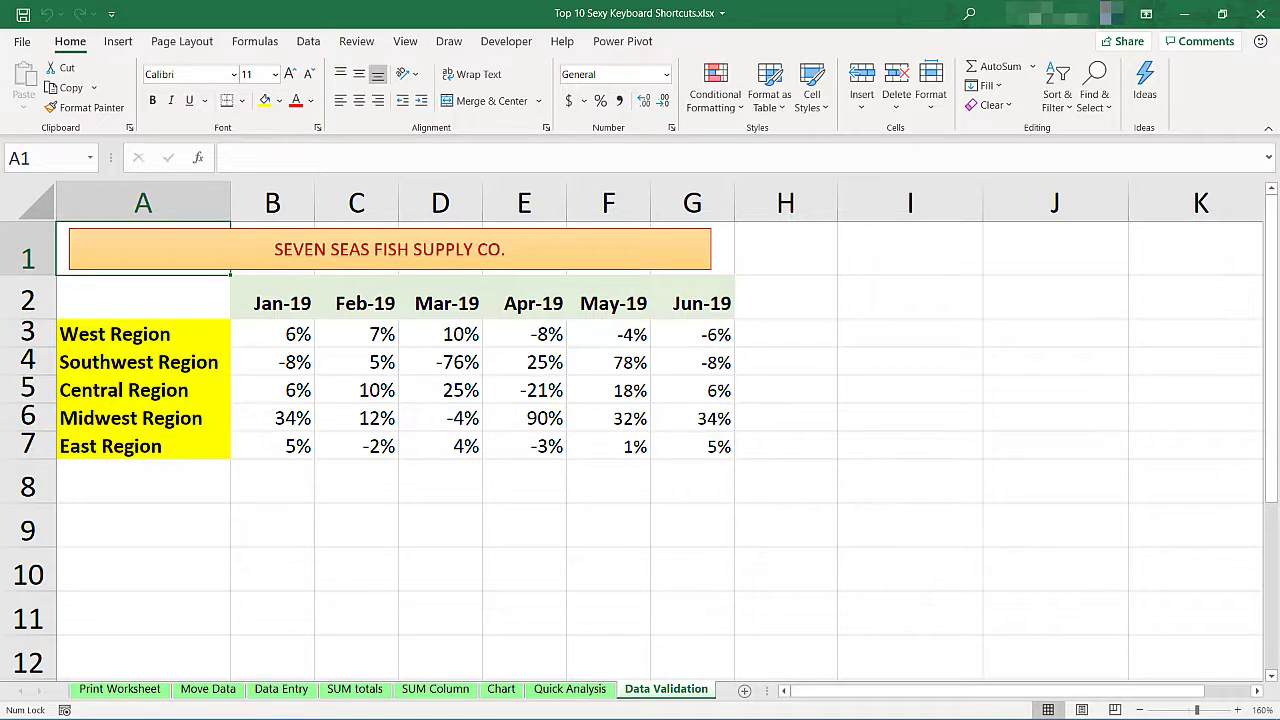
pyautogui.hotkey('alt', 'd')
pyautogui.press('p')
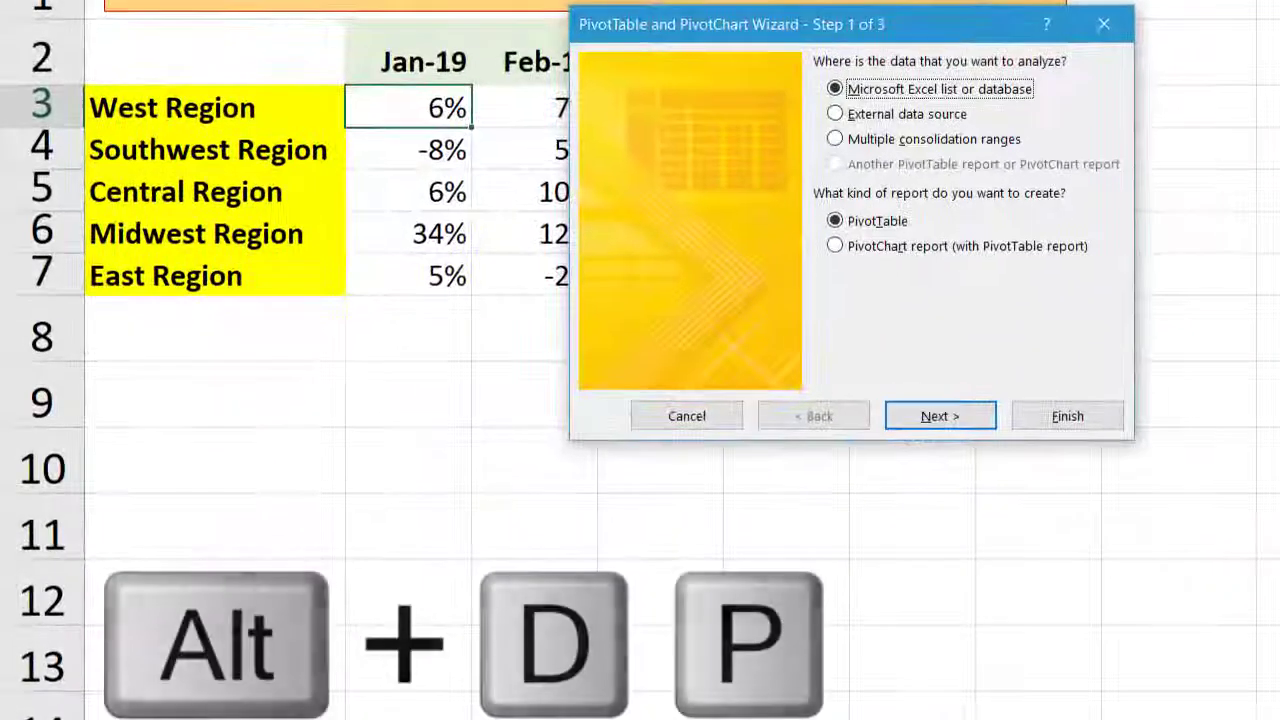